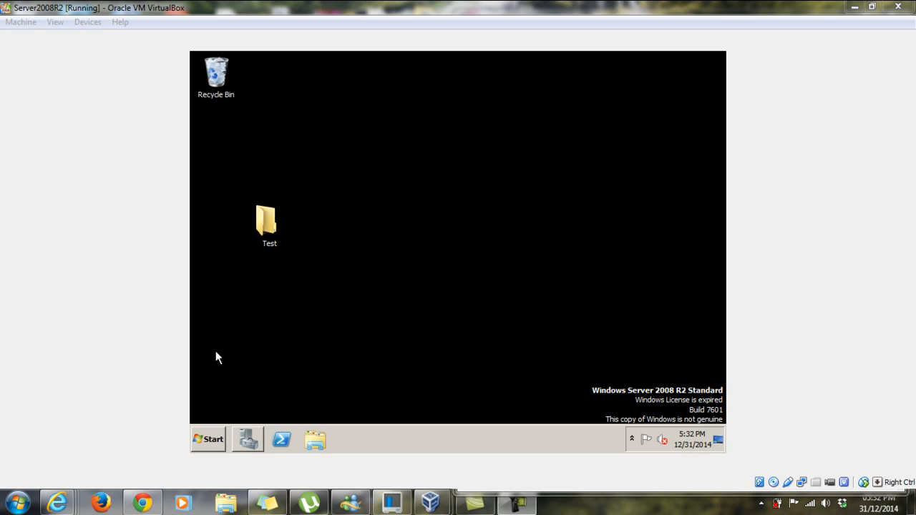
# Start adding a server role in Server Manager and choose Network Policy and Access Services.
pyautogui.click(247, 439)
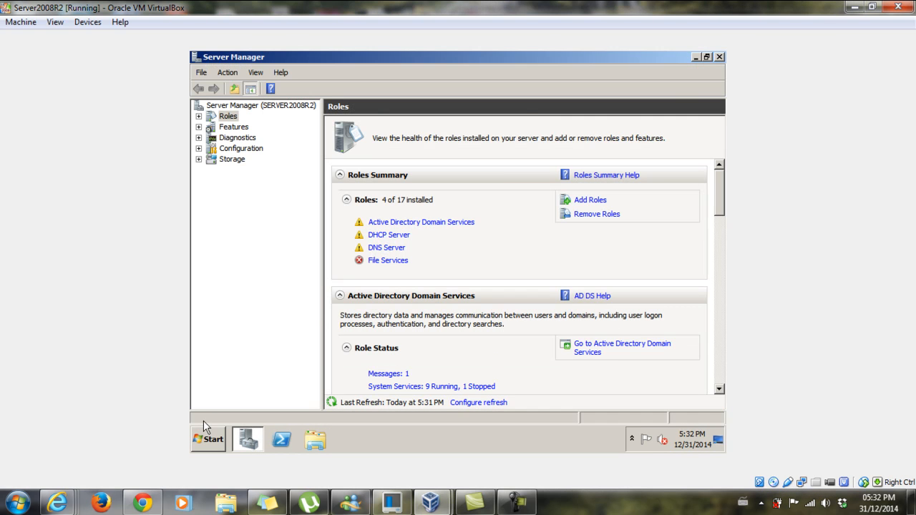
pyautogui.click(592, 203)
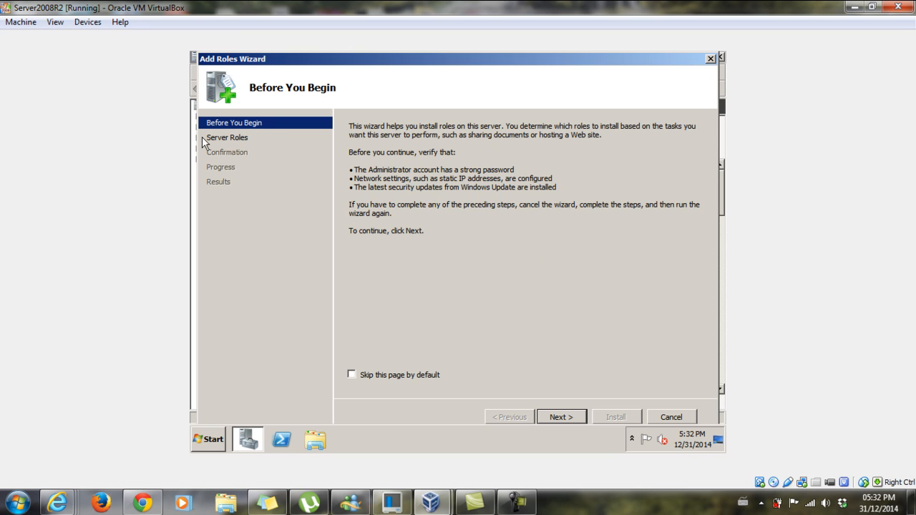
pyautogui.click(209, 141)
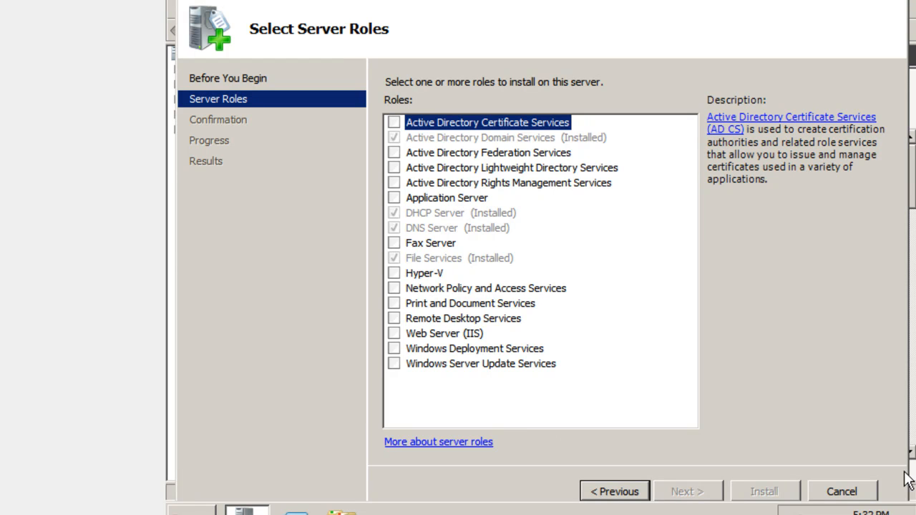
pyautogui.click(395, 287)
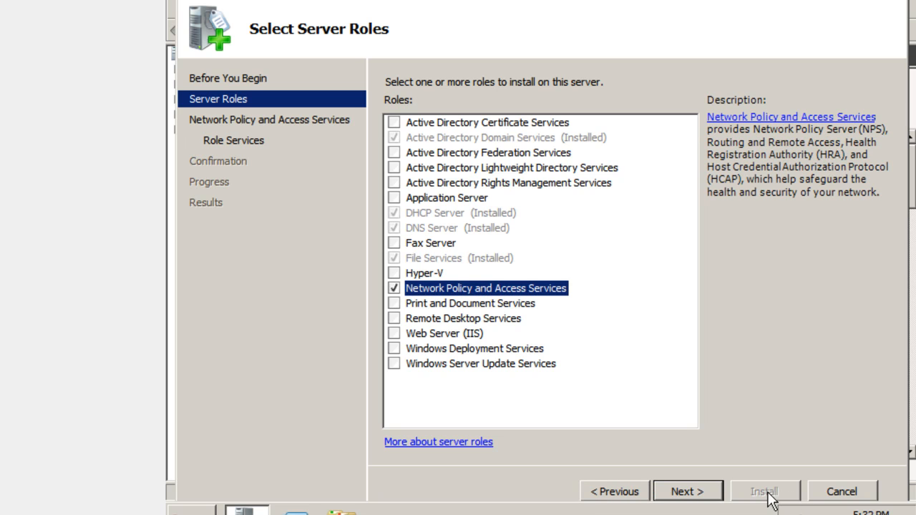
pyautogui.click(703, 492)
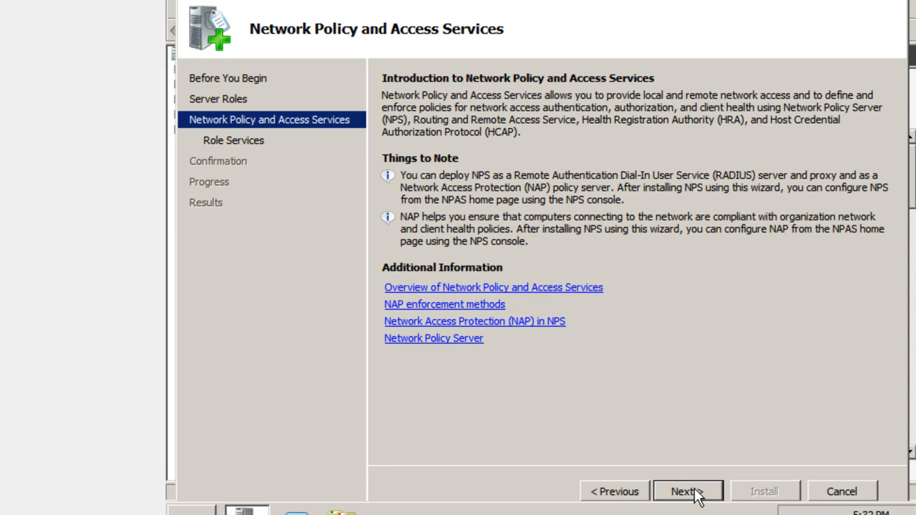
pyautogui.click(695, 494)
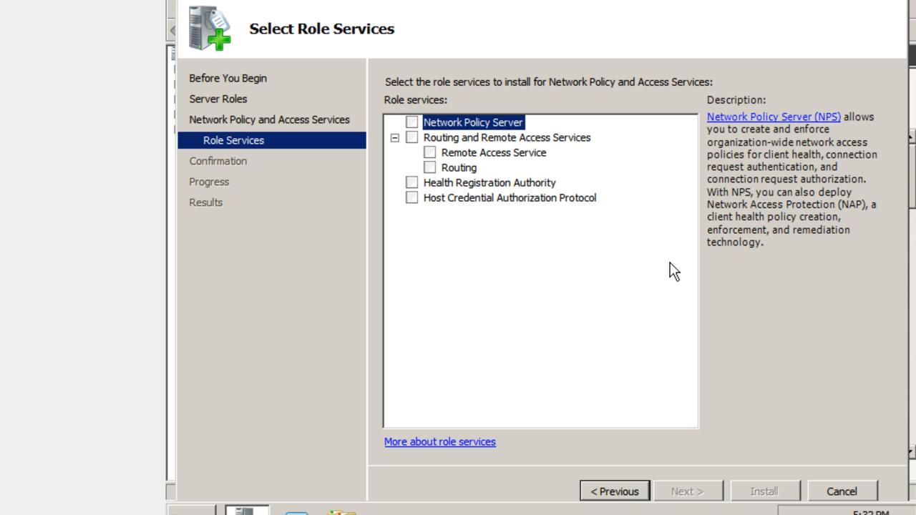
# Select the Network Policy Server and Routing and Remote Access Services role services, including Remote Access Service and Routing.
pyautogui.click(412, 124)
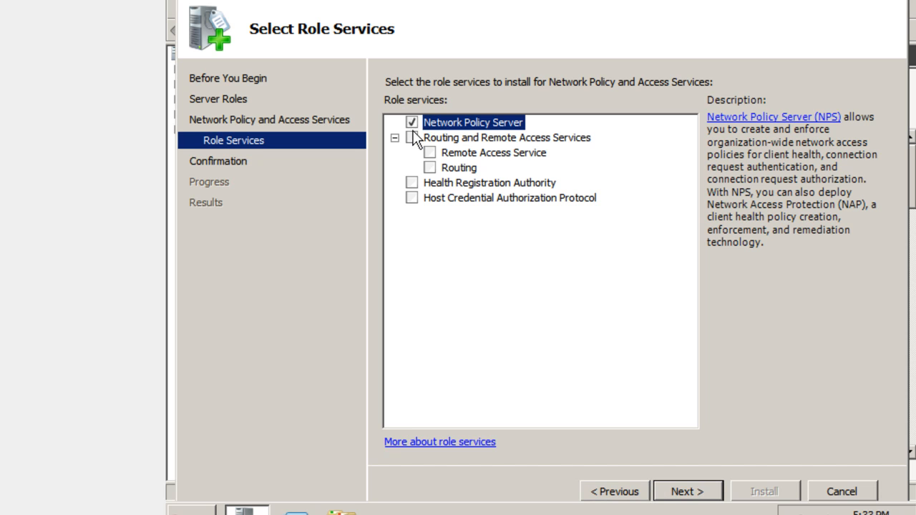
pyautogui.click(412, 138)
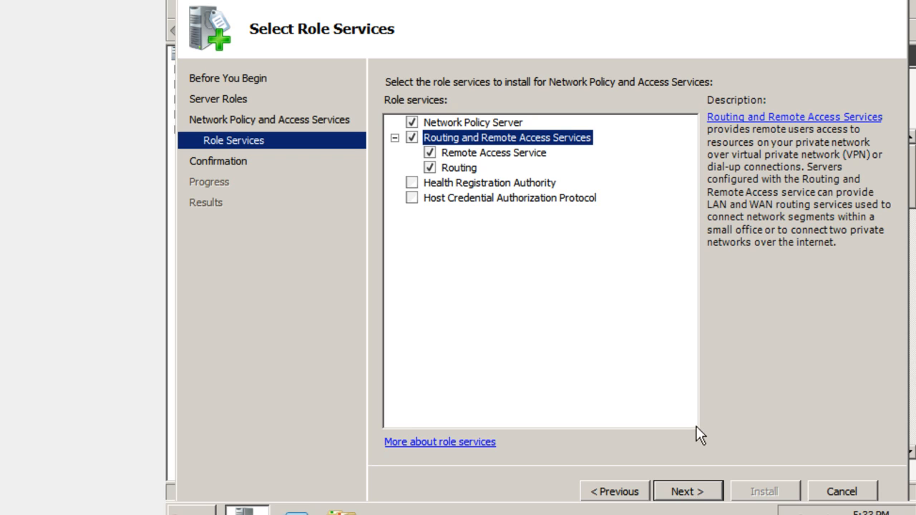
pyautogui.click(499, 121)
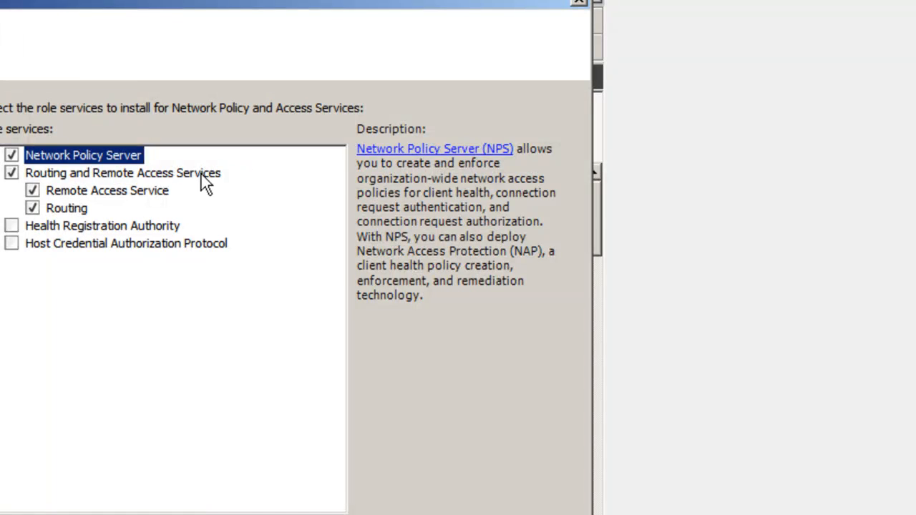
pyautogui.click(341, 163)
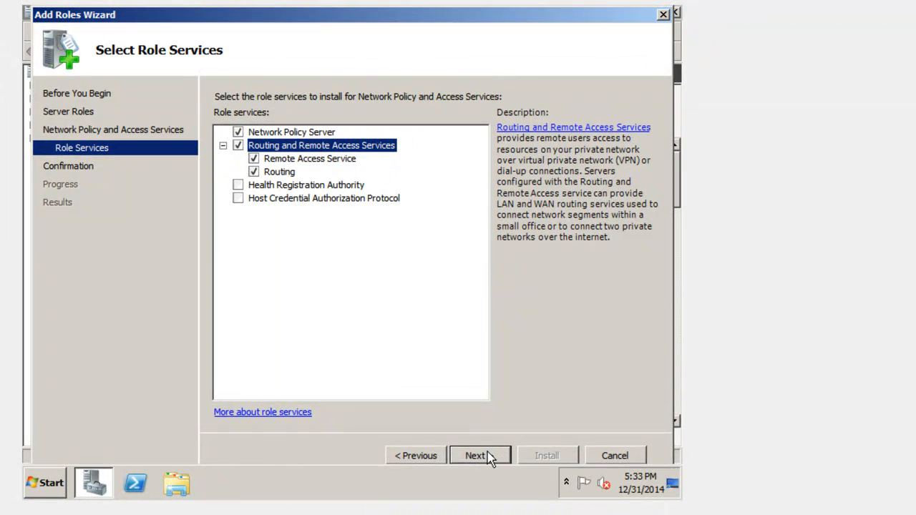
# Install the selected role services and close the Add Roles Wizard once installation finishes.
pyautogui.click(489, 456)
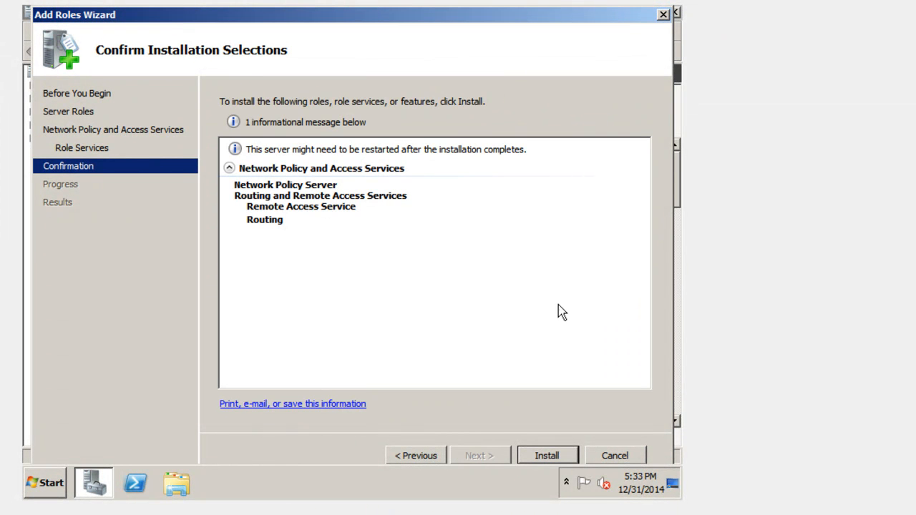
pyautogui.click(539, 459)
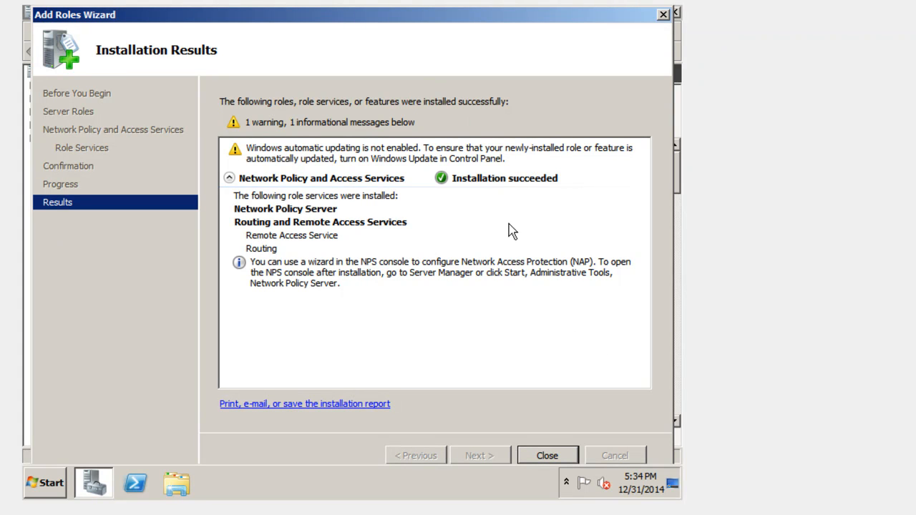
pyautogui.click(547, 458)
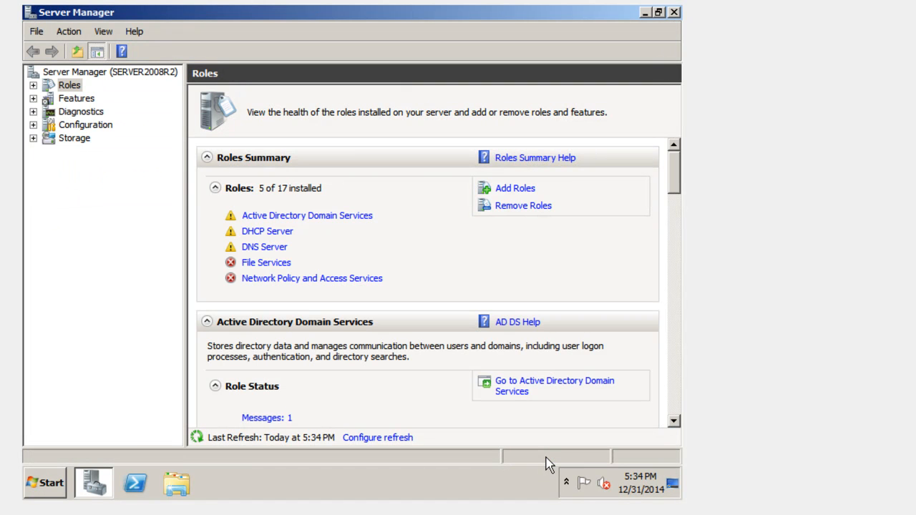
# Minimize Server Manager and open the Routing and Remote Access administrative tool.
pyautogui.click(646, 13)
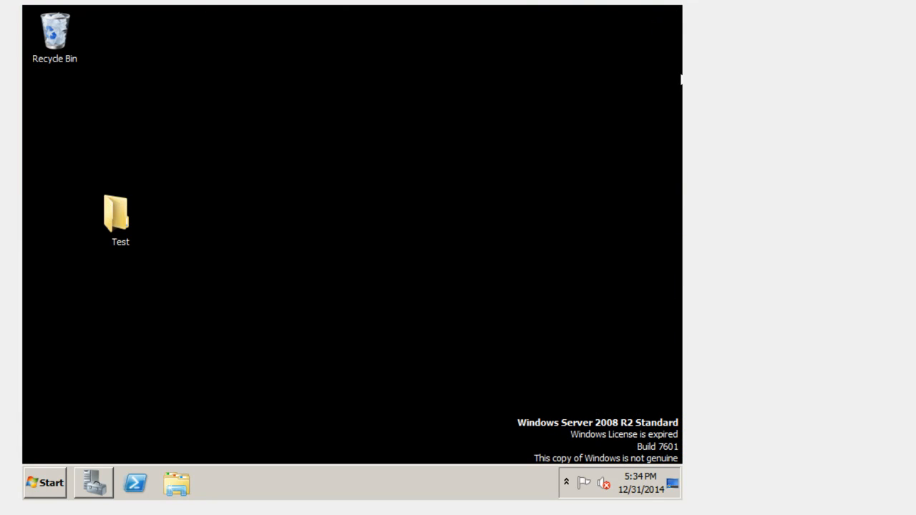
pyautogui.click(45, 485)
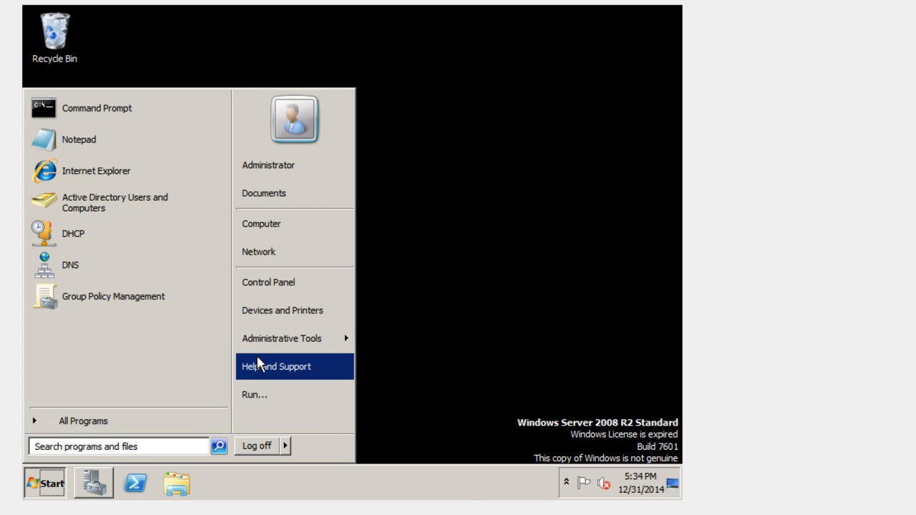
pyautogui.moveTo(278, 351)
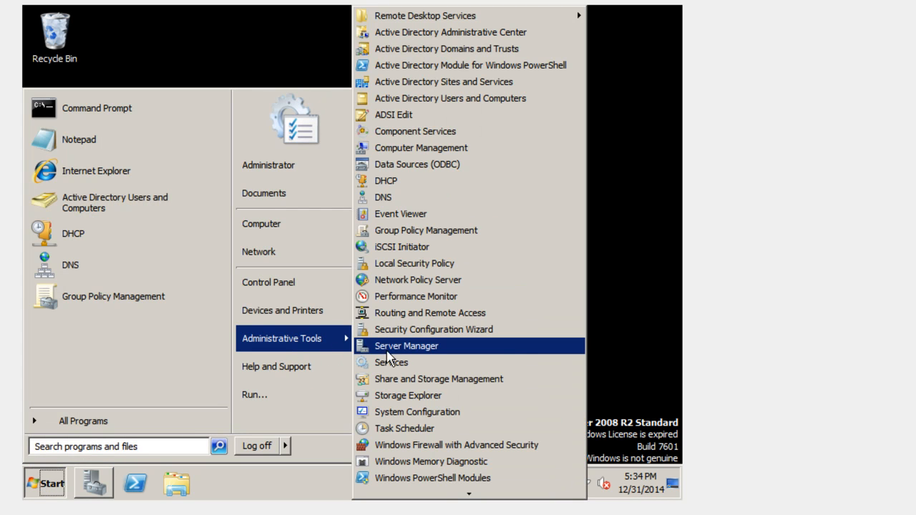
pyautogui.click(442, 320)
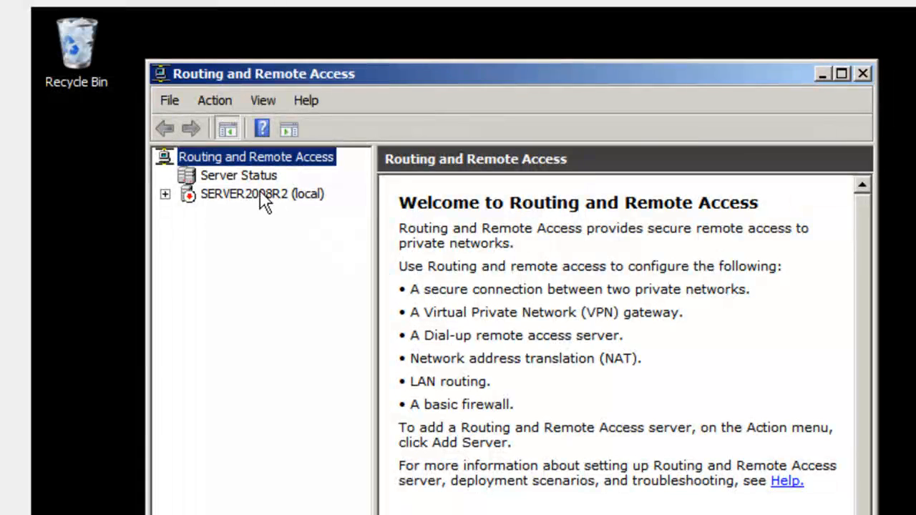
# Configure Routing and Remote Access on SERVER2008R2 (local) using a custom configuration with only VPN access enabled.
pyautogui.click(262, 196)
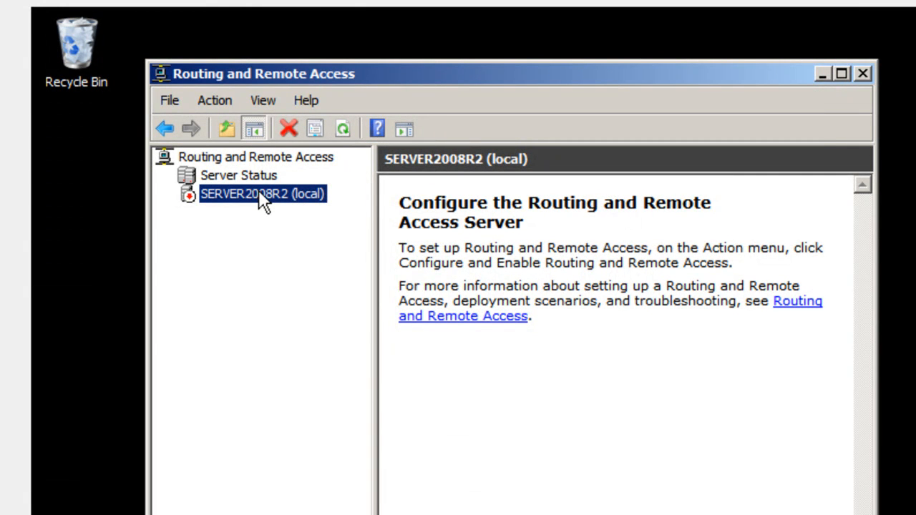
pyautogui.rightClick(256, 191)
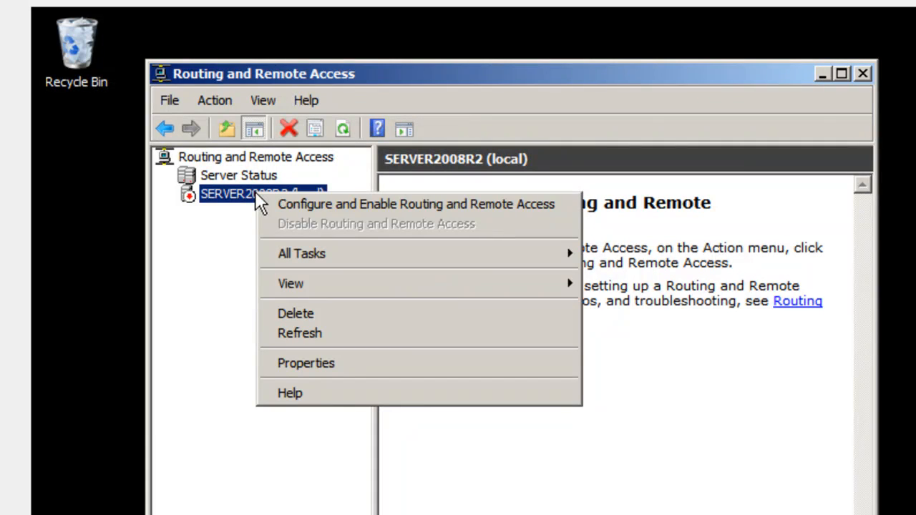
pyautogui.click(339, 208)
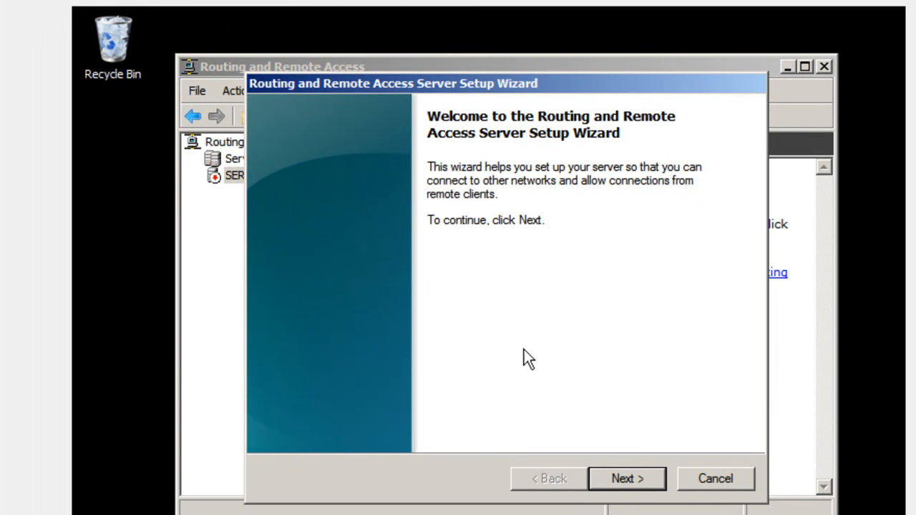
pyautogui.click(633, 479)
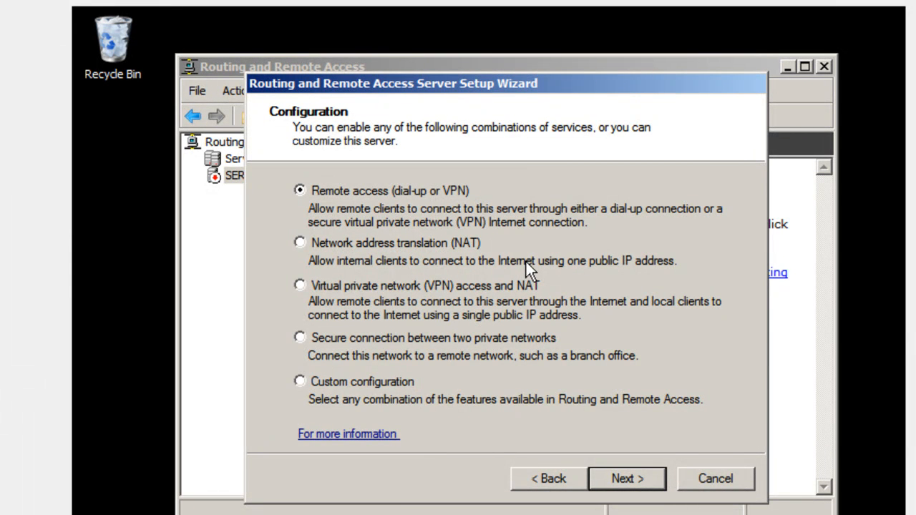
pyautogui.click(319, 381)
pyautogui.click(631, 474)
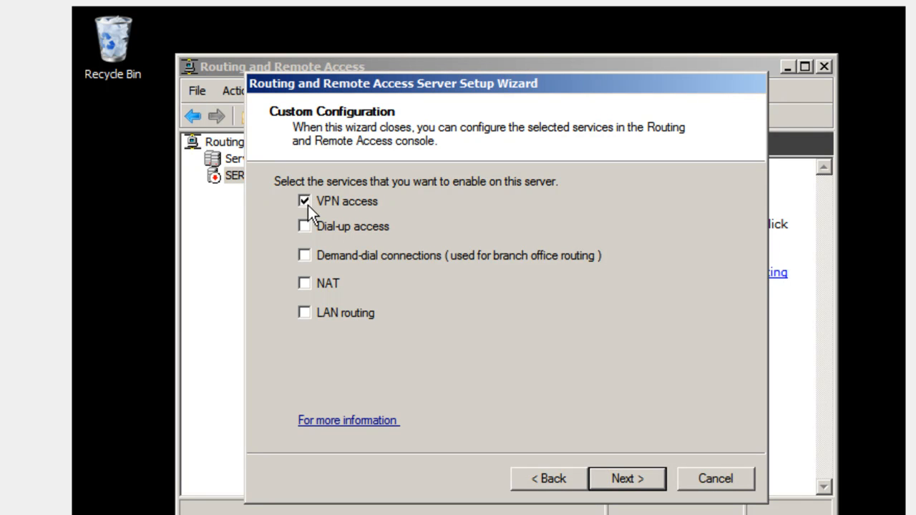
pyautogui.click(645, 478)
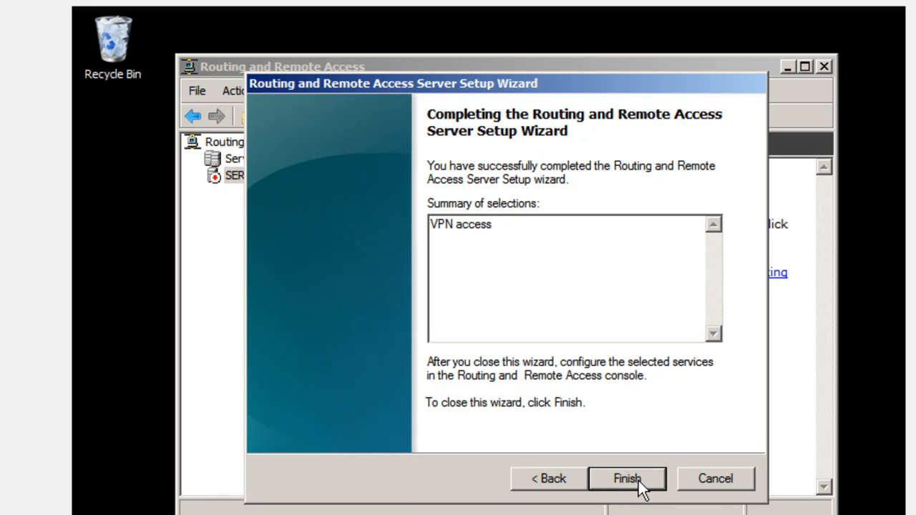
# Finish the Routing and Remote Access setup wizard, acknowledge the policy notice and start the service.
pyautogui.click(637, 481)
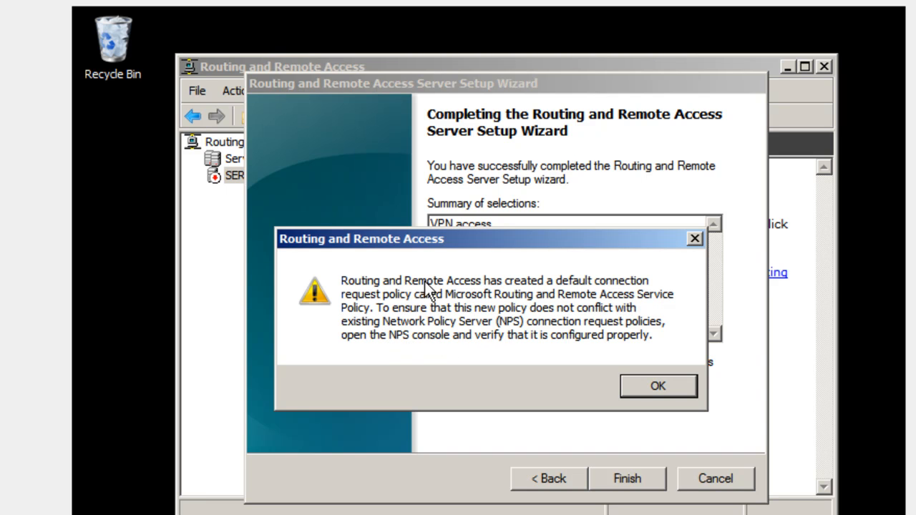
pyautogui.click(659, 387)
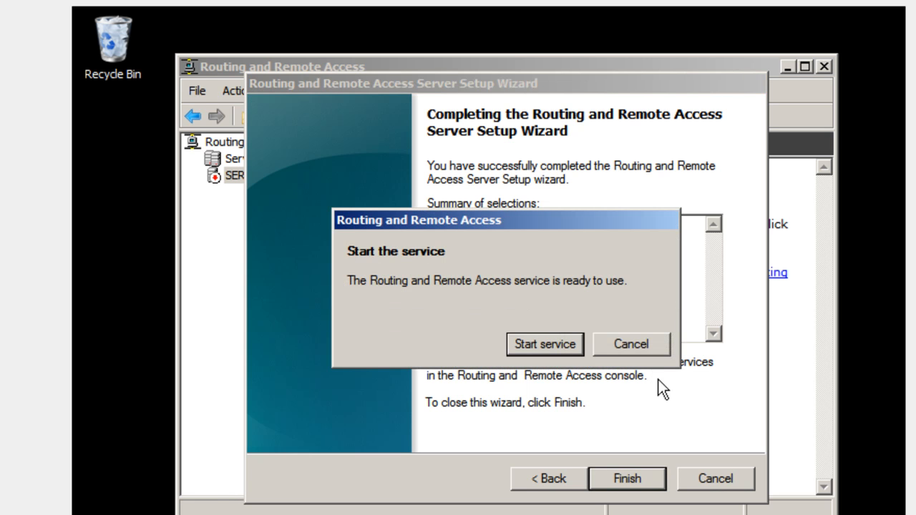
pyautogui.click(549, 335)
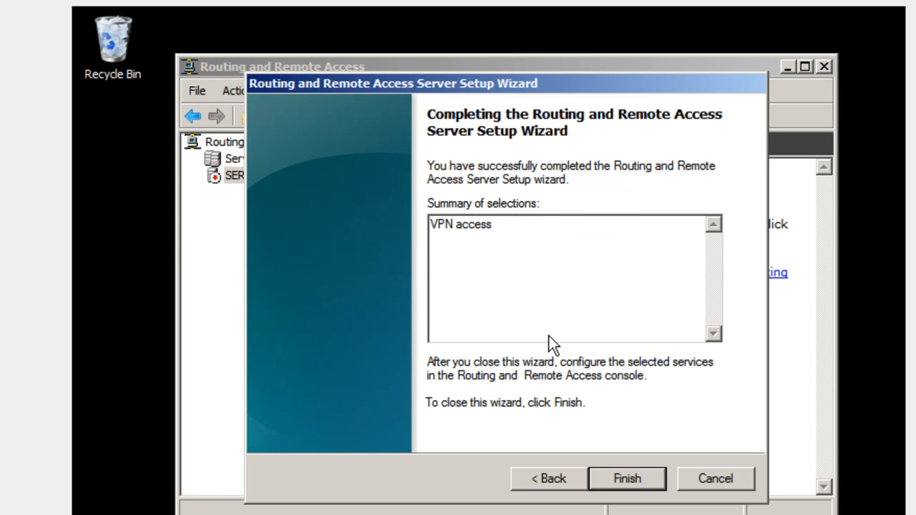
pyautogui.click(643, 474)
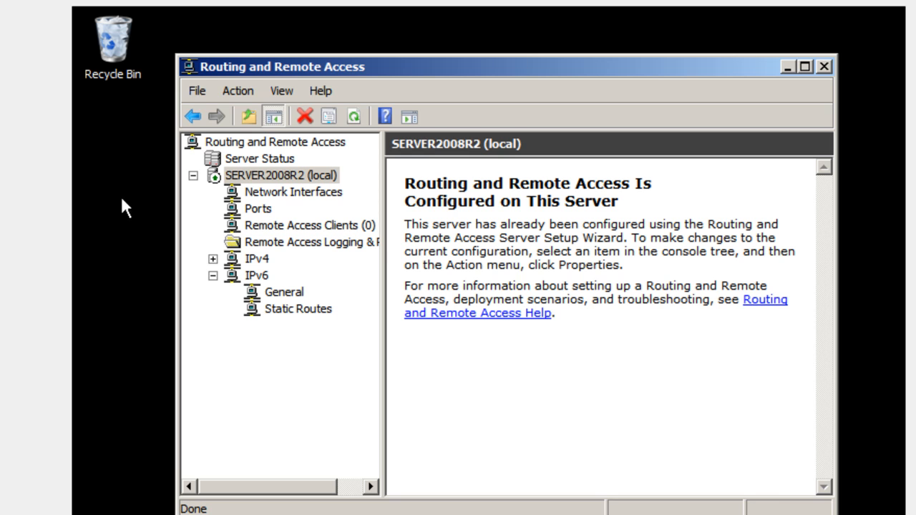
# In the Ports properties, set the maximum ports of WAN Miniport (SSTP) to 25 and accept the reduction.
pyautogui.click(261, 209)
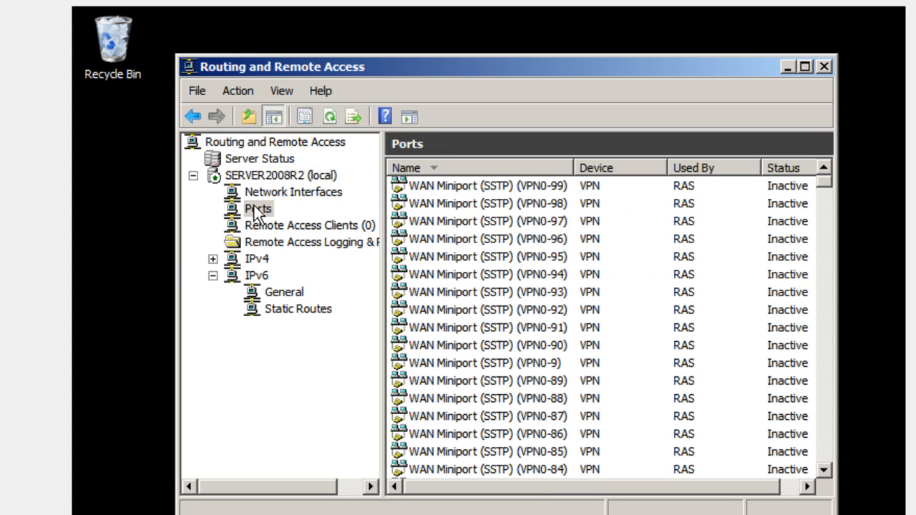
pyautogui.rightClick(254, 207)
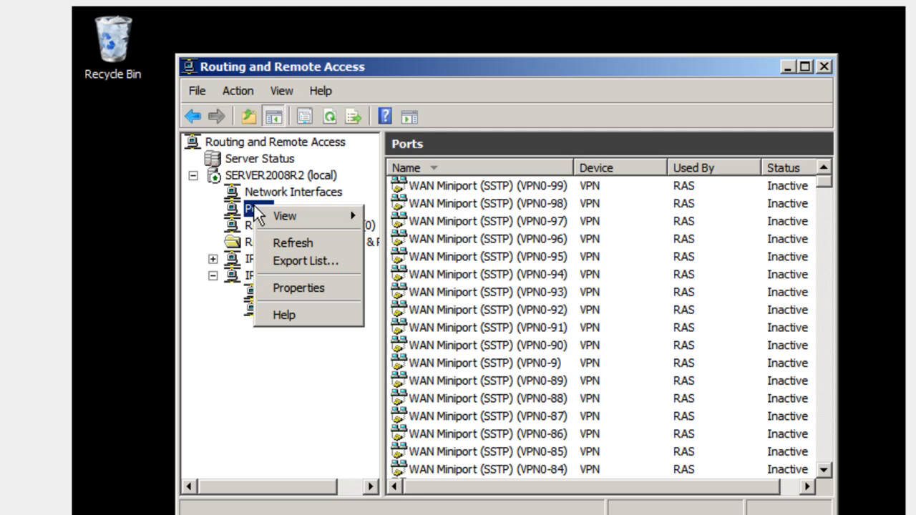
pyautogui.click(301, 287)
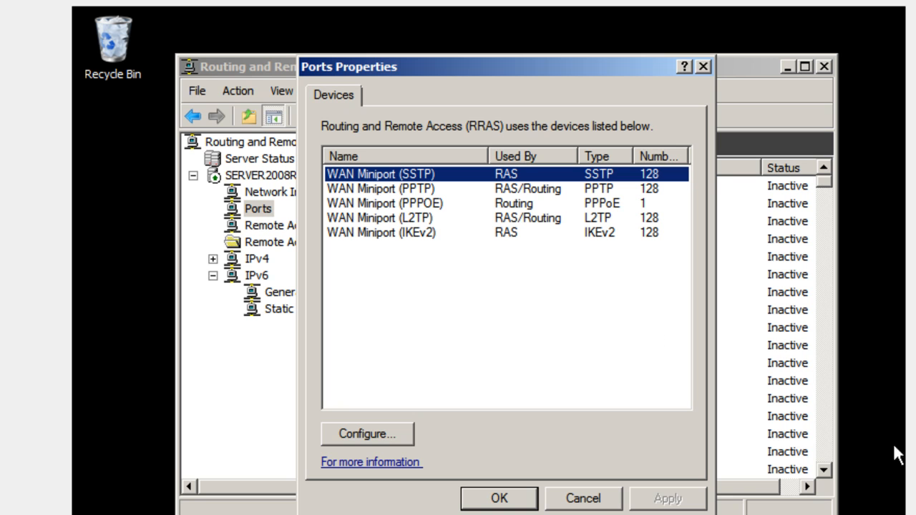
pyautogui.doubleClick(426, 175)
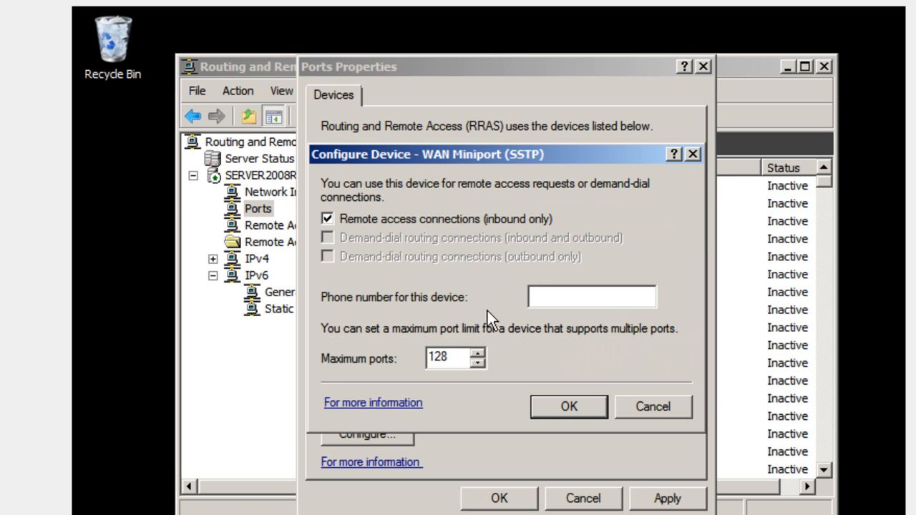
pyautogui.moveTo(461, 356); pyautogui.dragTo(333, 370)
pyautogui.write('25')
pyautogui.click(556, 404)
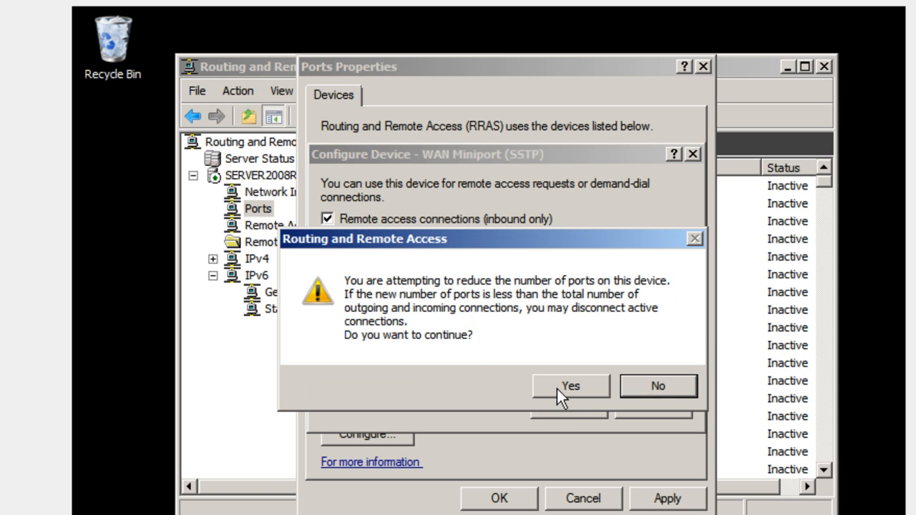
pyautogui.click(556, 387)
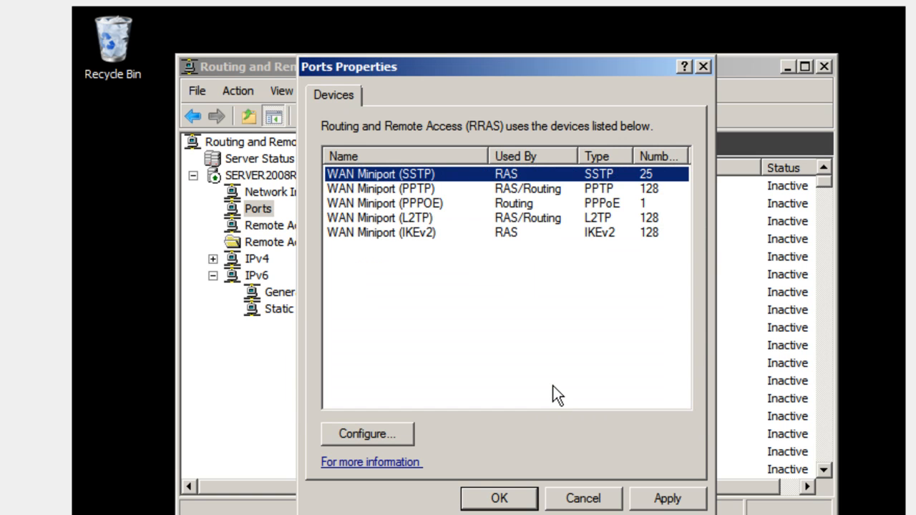
# Set the maximum ports of WAN Miniport (L2TP) to 25, accept the reduction, and apply and close the Ports properties.
pyautogui.doubleClick(381, 220)
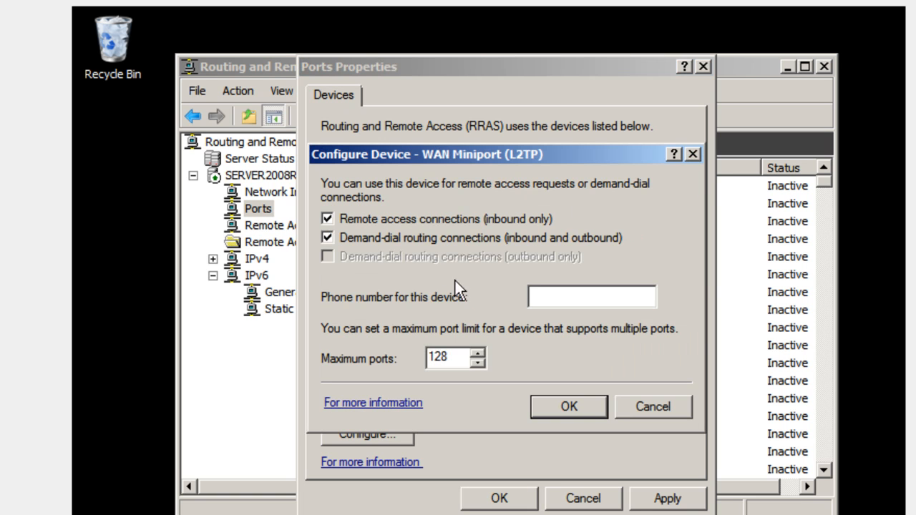
pyautogui.doubleClick(452, 357)
pyautogui.write('25')
pyautogui.click(588, 410)
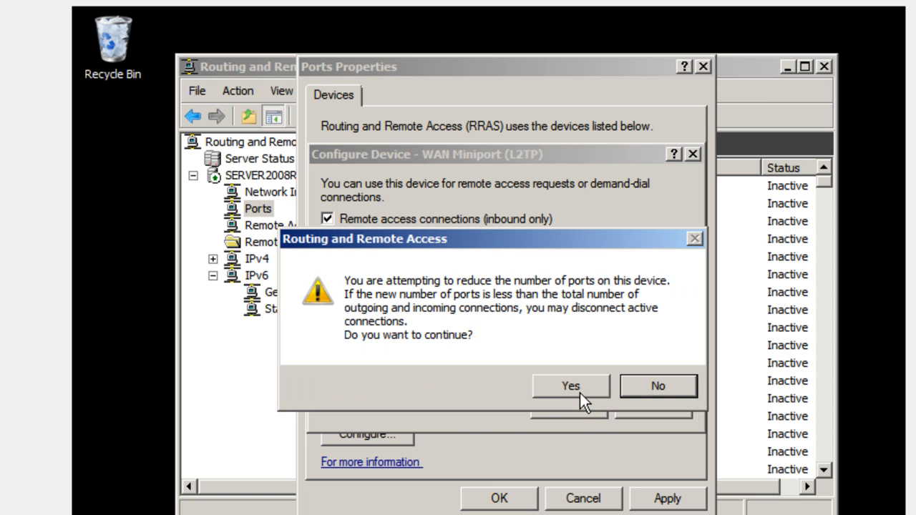
pyautogui.click(579, 393)
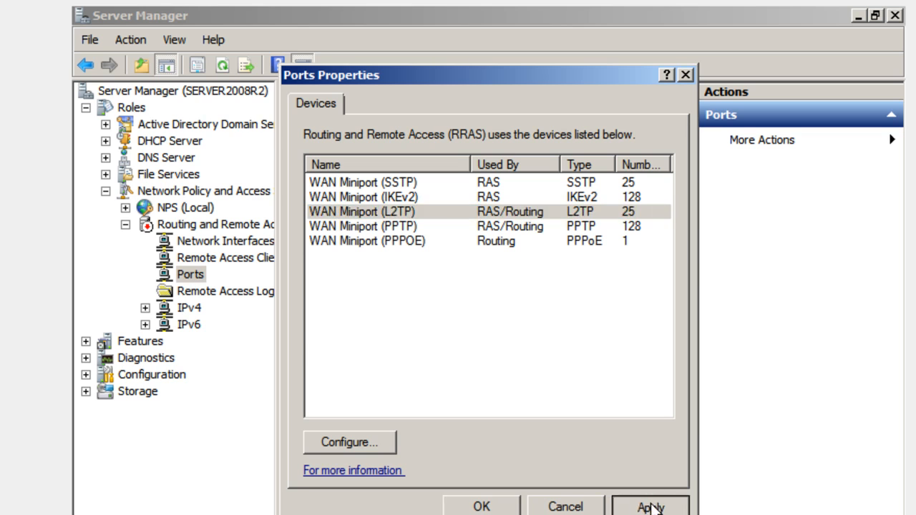
pyautogui.click(652, 507)
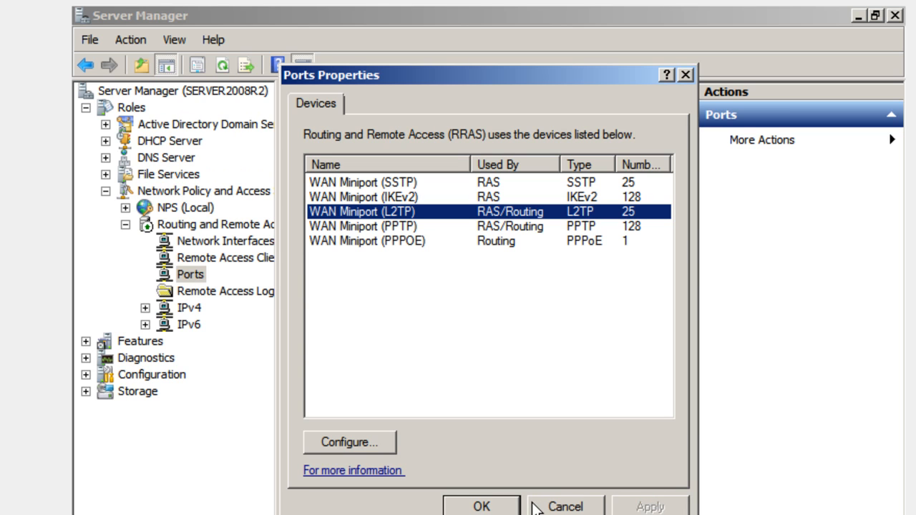
pyautogui.click(482, 506)
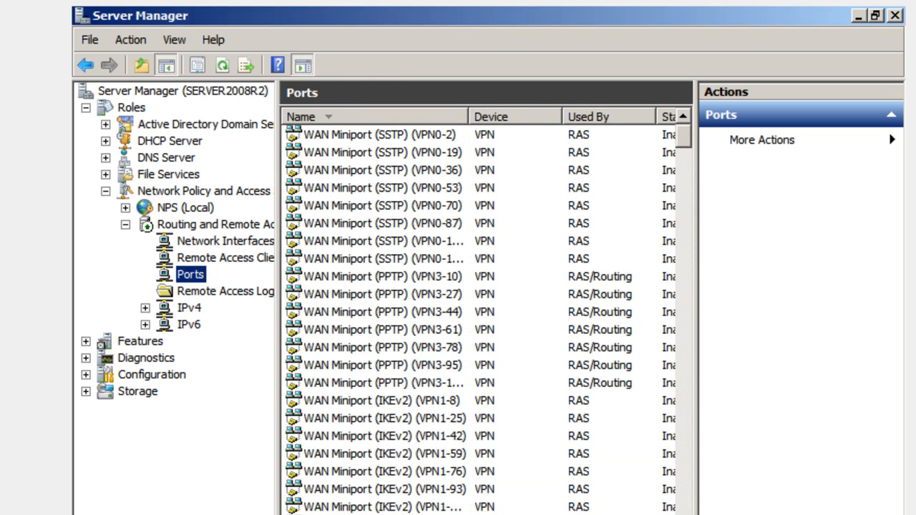
# Minimize Server Manager, open the Network Policy Server administrative tool and go to its Network Policies.
pyautogui.click(858, 17)
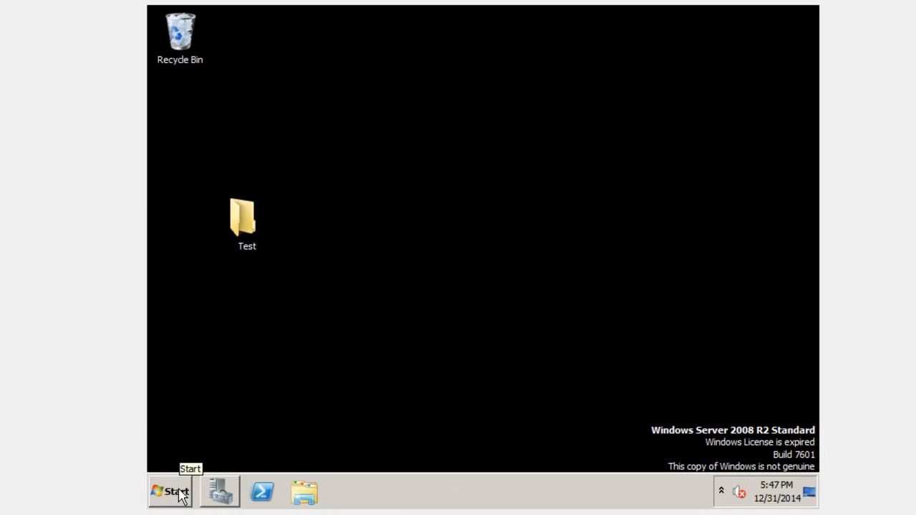
pyautogui.click(181, 495)
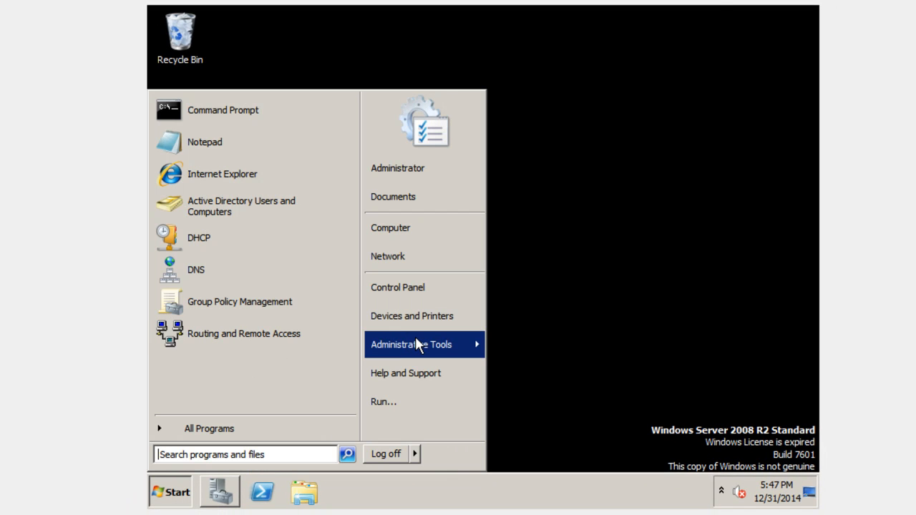
pyautogui.moveTo(414, 348)
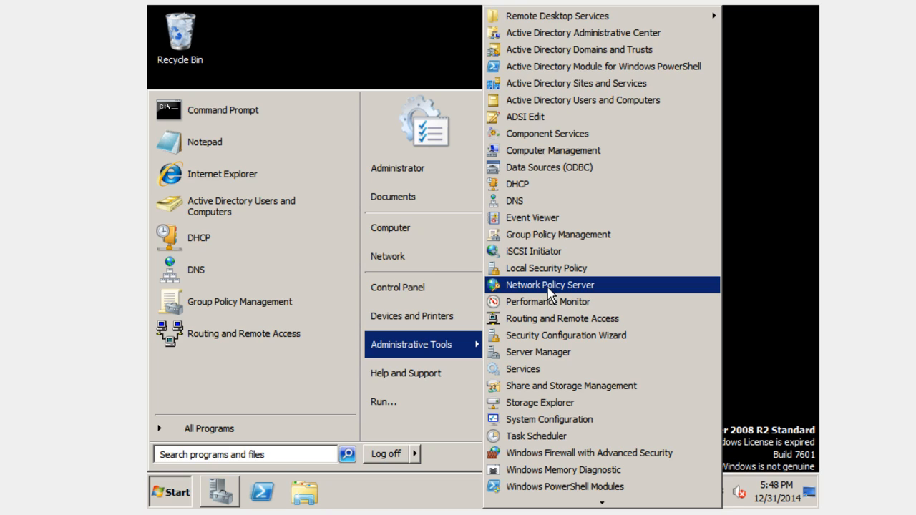
pyautogui.click(550, 290)
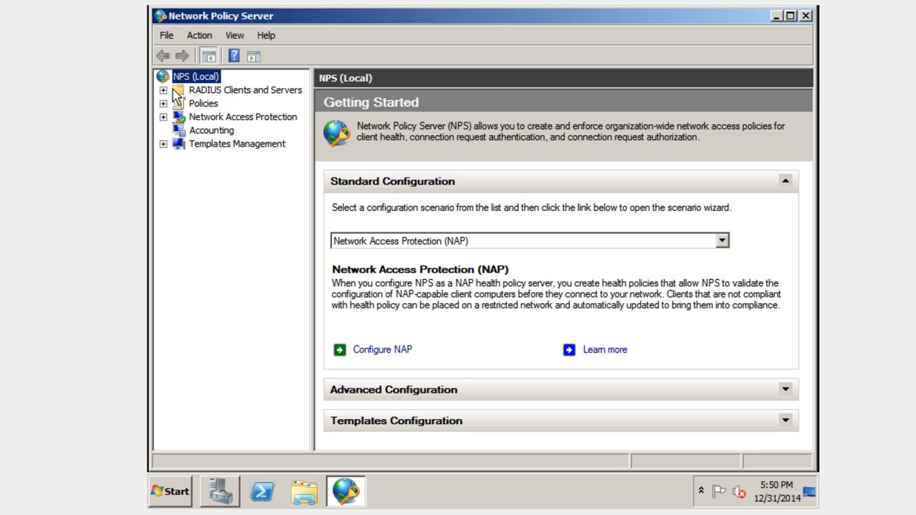
pyautogui.click(202, 106)
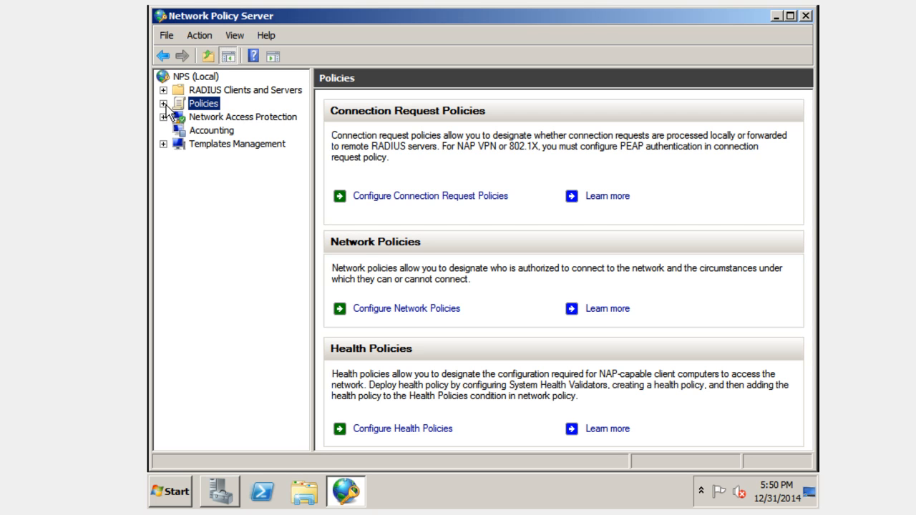
pyautogui.click(426, 310)
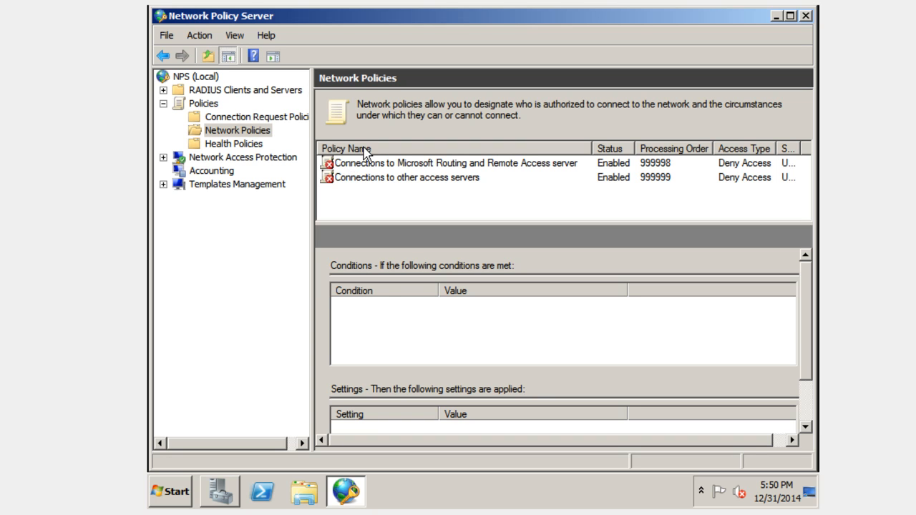
# Start a new network policy named VPN Policy with Remote Access Server(VPN-Dial up) as the network access server type.
pyautogui.rightClick(261, 134)
pyautogui.click(282, 140)
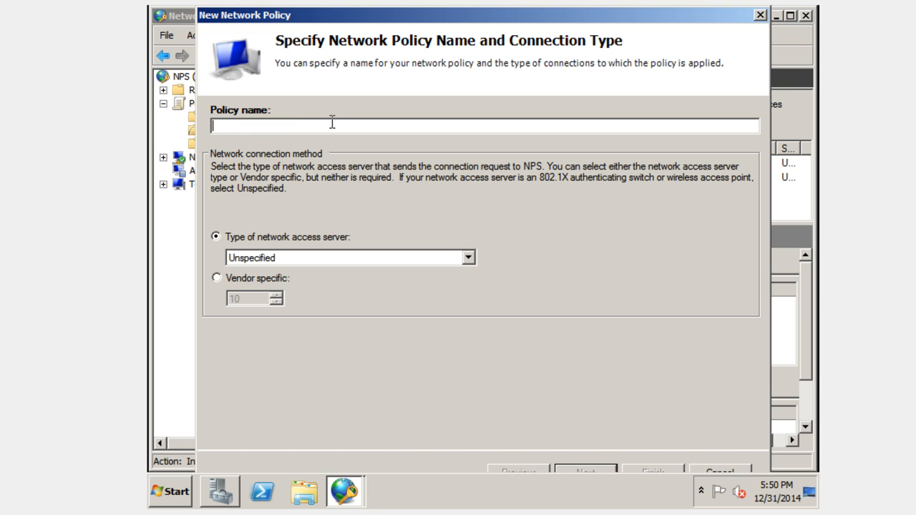
pyautogui.write('VPN Policy')
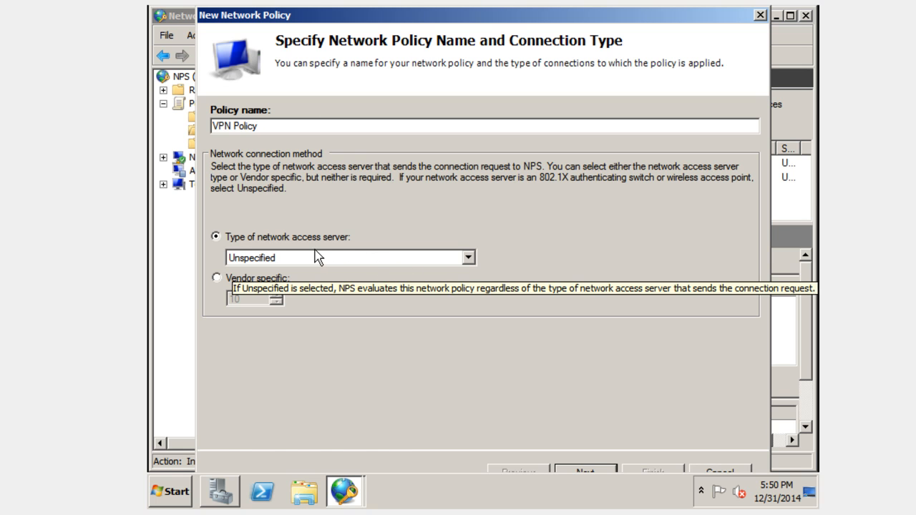
pyautogui.click(469, 258)
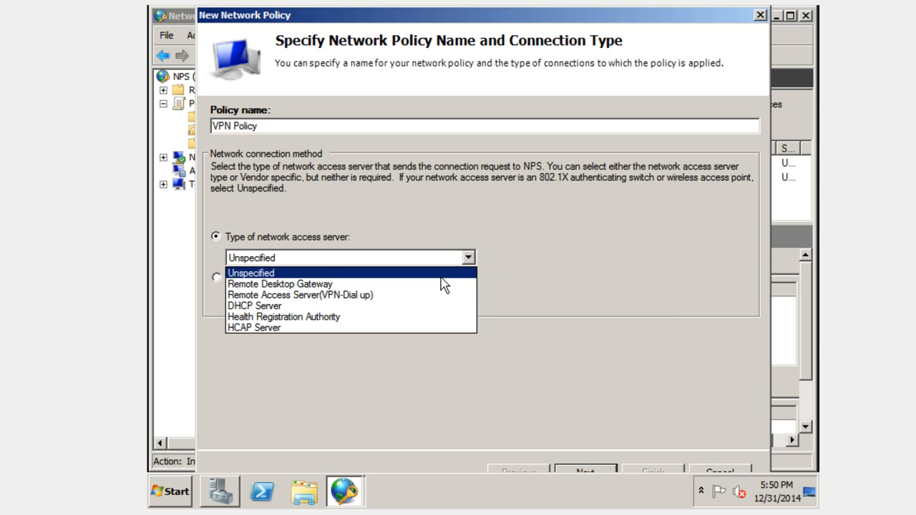
pyautogui.click(377, 305)
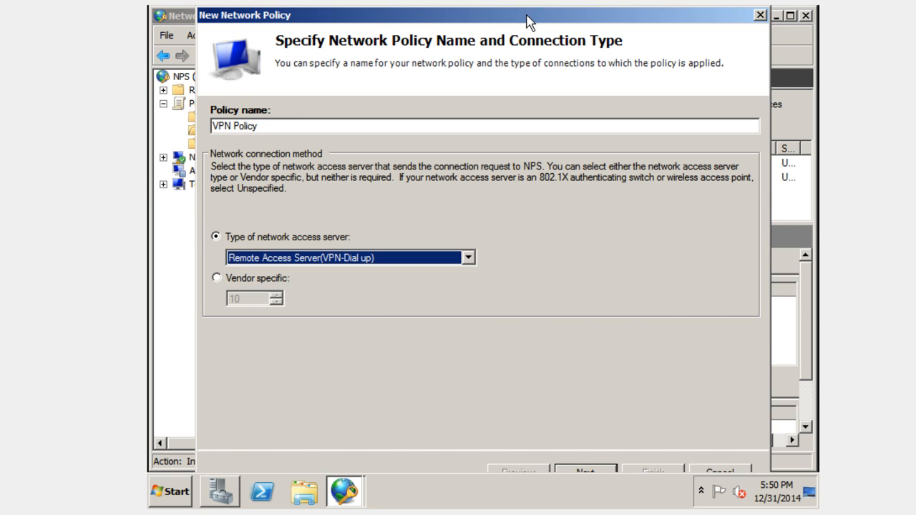
pyautogui.moveTo(527, 21); pyautogui.dragTo(520, 21)
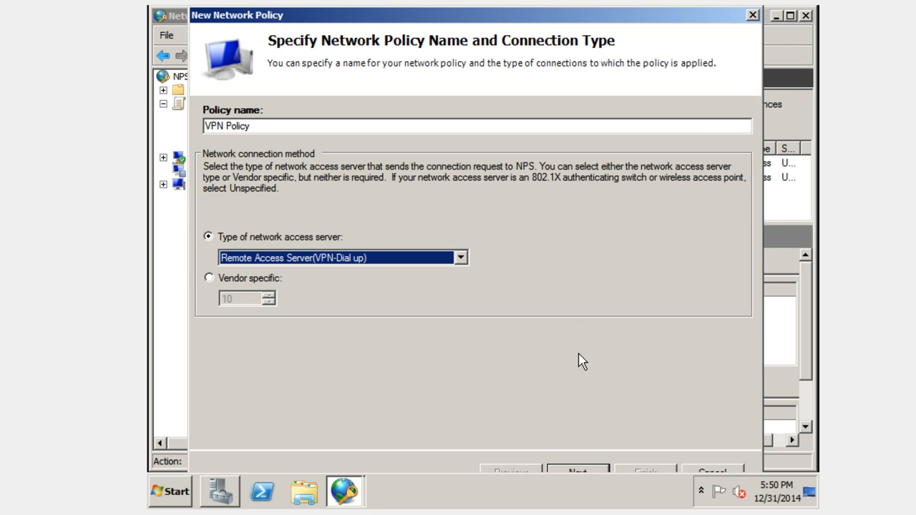
pyautogui.click(587, 471)
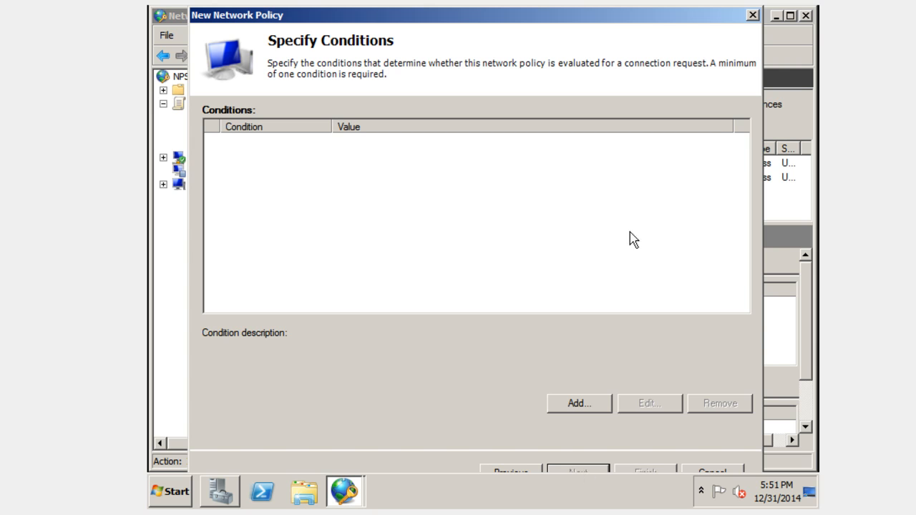
# Add a Tunnel Type condition for Layer Two Tunneling Protocol (L2TP) and Point-to-Point Tunneling Protocol (PPTP), then accept the policy's conditions.
pyautogui.click(581, 406)
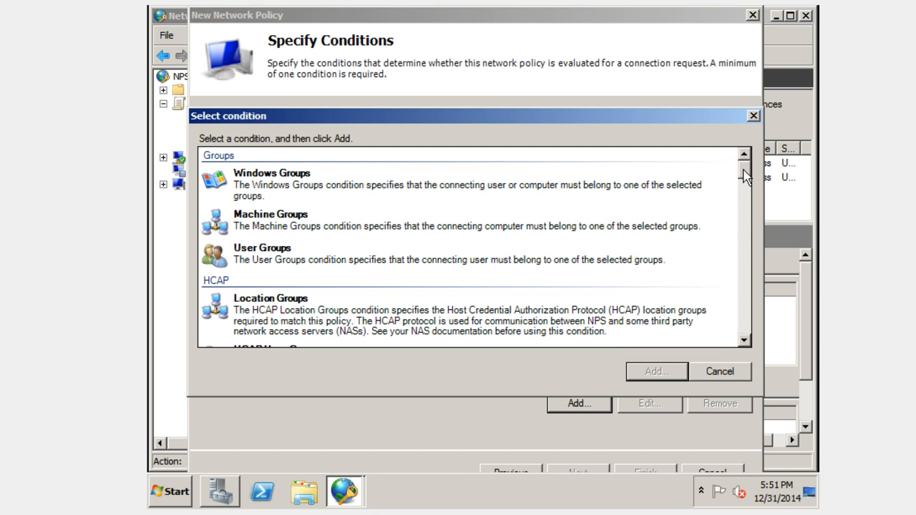
pyautogui.moveTo(743, 172); pyautogui.dragTo(742, 270)
pyautogui.click(326, 311)
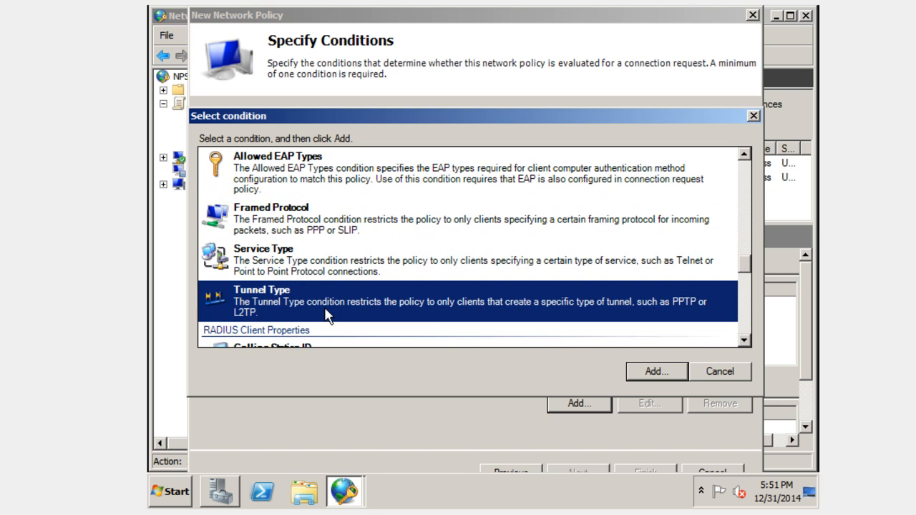
pyautogui.click(644, 373)
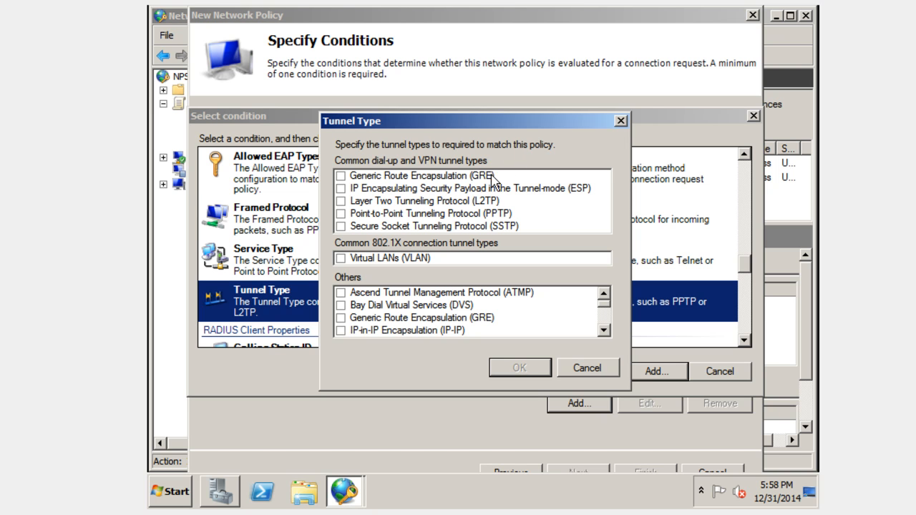
pyautogui.click(342, 201)
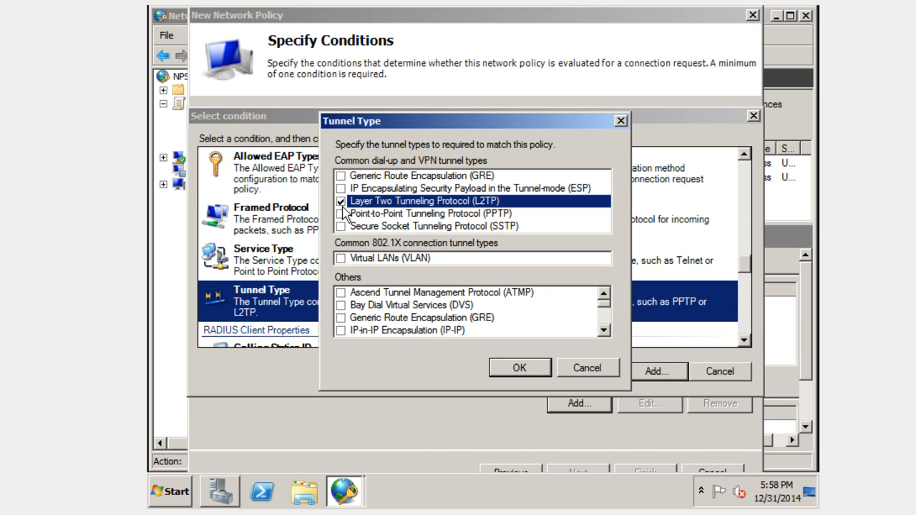
pyautogui.click(342, 214)
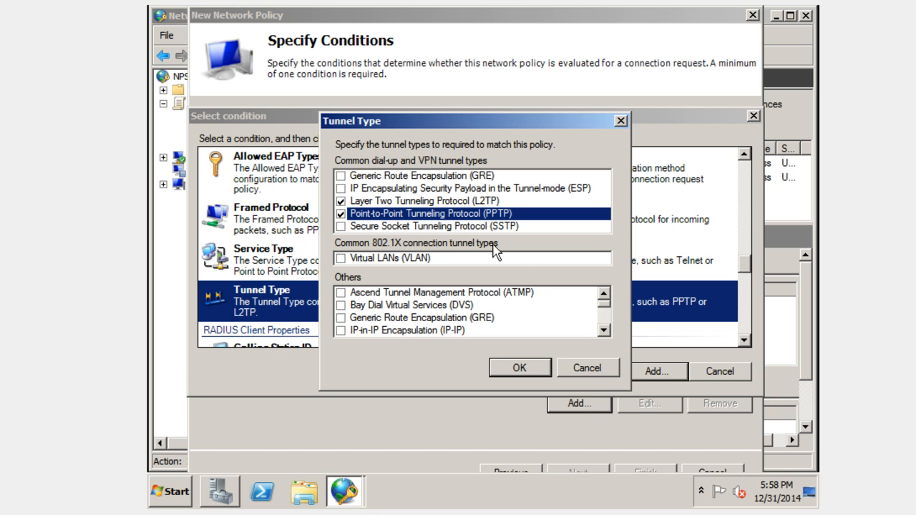
pyautogui.click(542, 372)
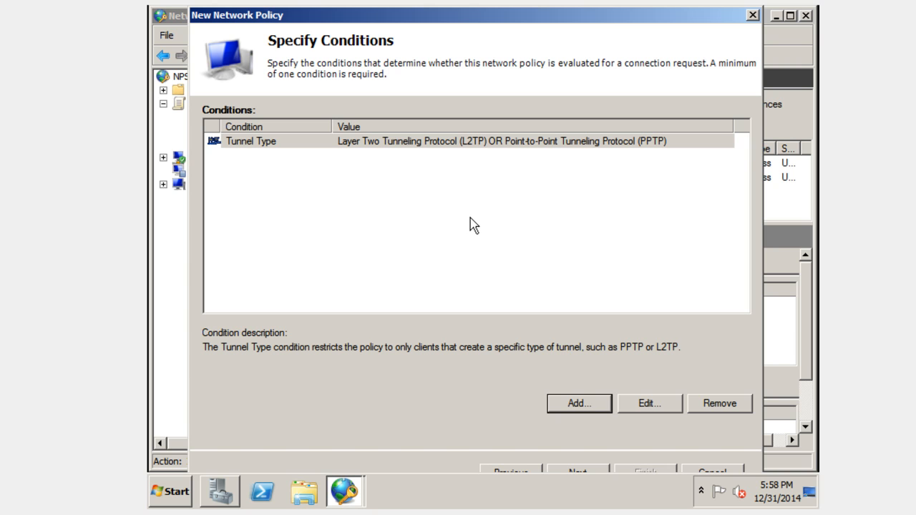
pyautogui.click(580, 405)
pyautogui.click(715, 373)
pyautogui.click(581, 474)
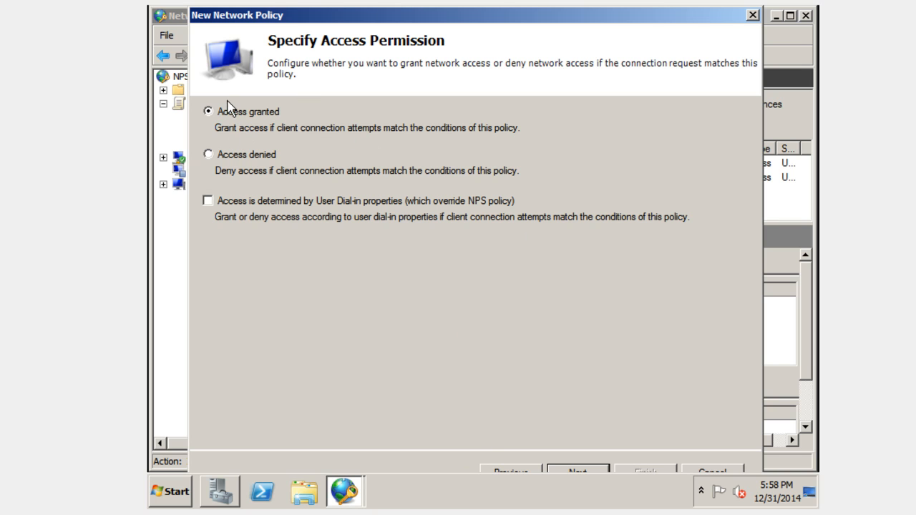
# Grant access to matching connections and disable MS-CHAP authentication, leaving only MS-CHAP-v2 allowed.
pyautogui.click(577, 473)
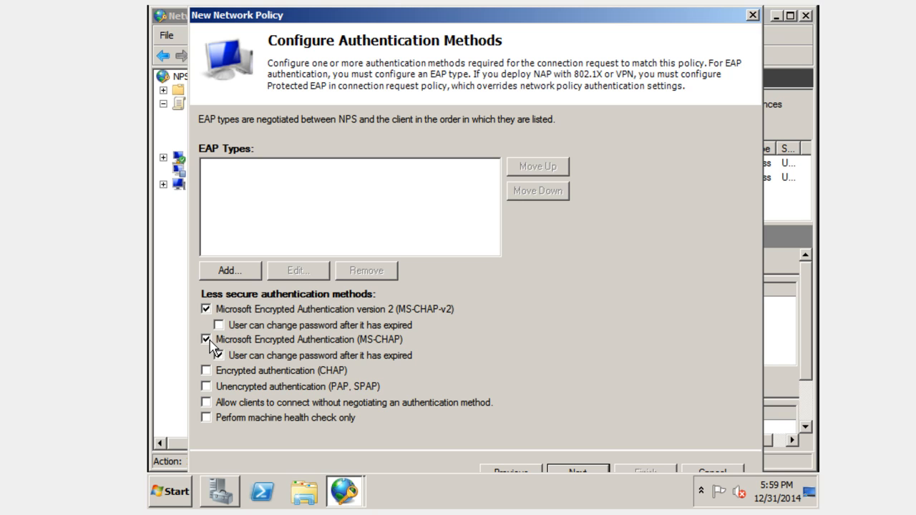
pyautogui.click(206, 339)
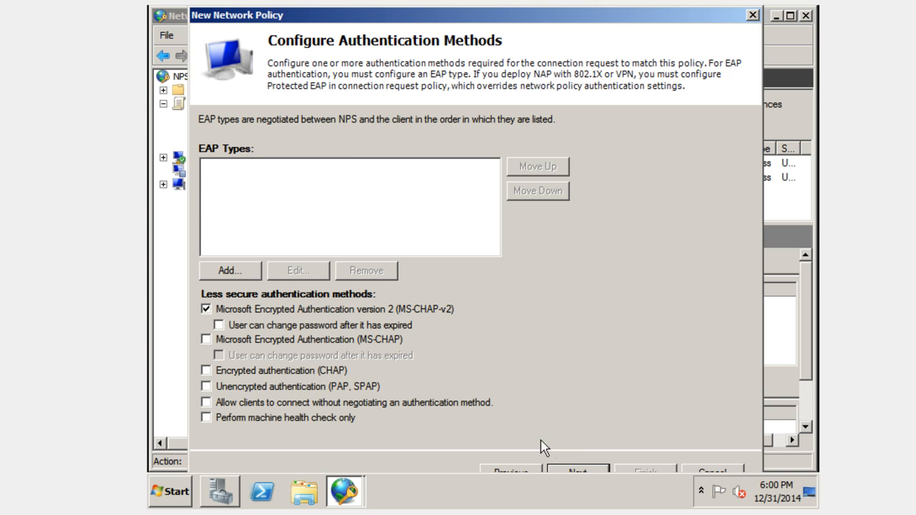
pyautogui.click(569, 472)
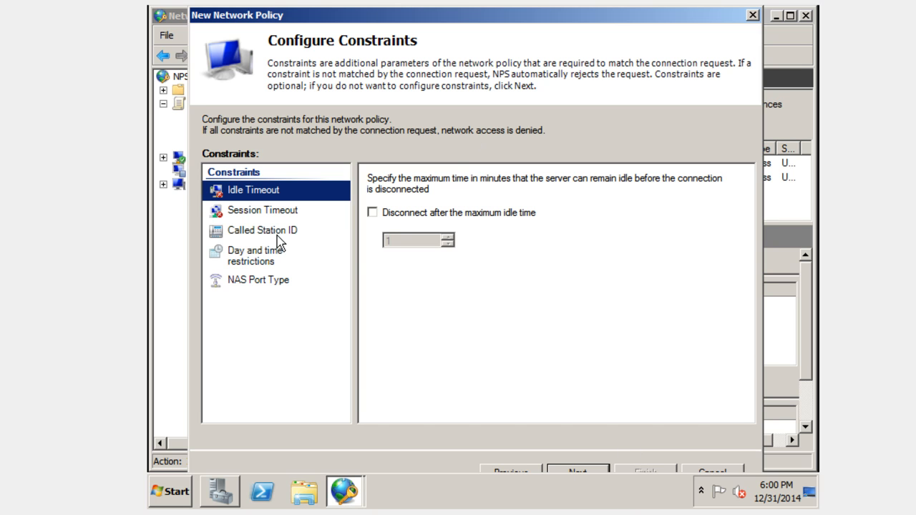
# Enable the day and time restrictions, select weekday working hours in the schedule with Permitted chosen, and accept the schedule.
pyautogui.click(256, 266)
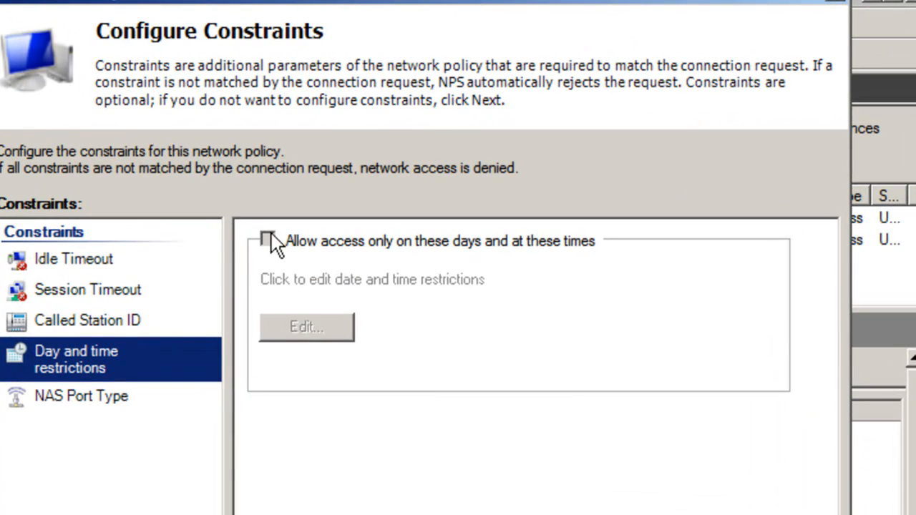
pyautogui.click(271, 239)
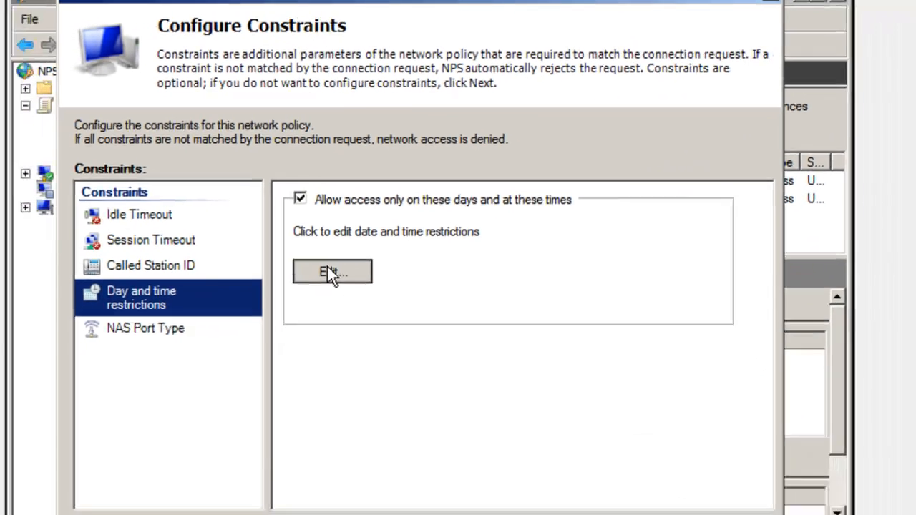
pyautogui.click(329, 274)
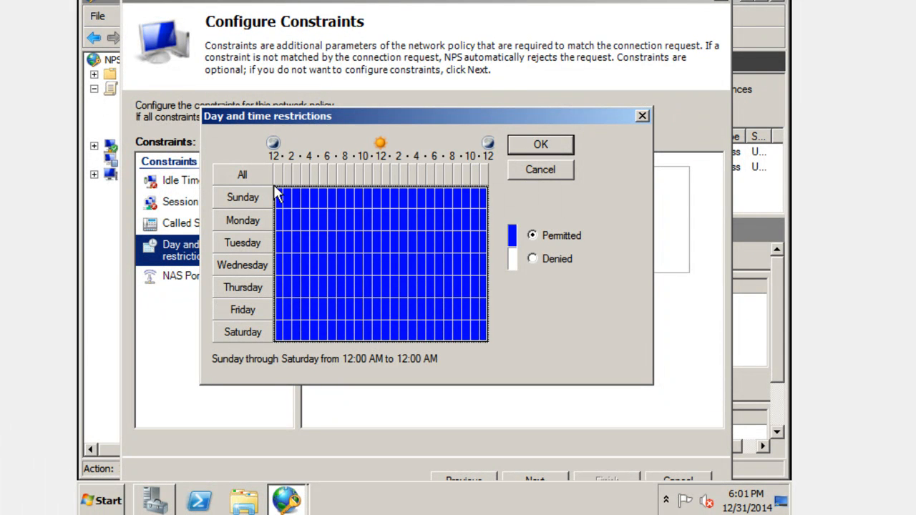
pyautogui.moveTo(285, 207); pyautogui.dragTo(308, 290)
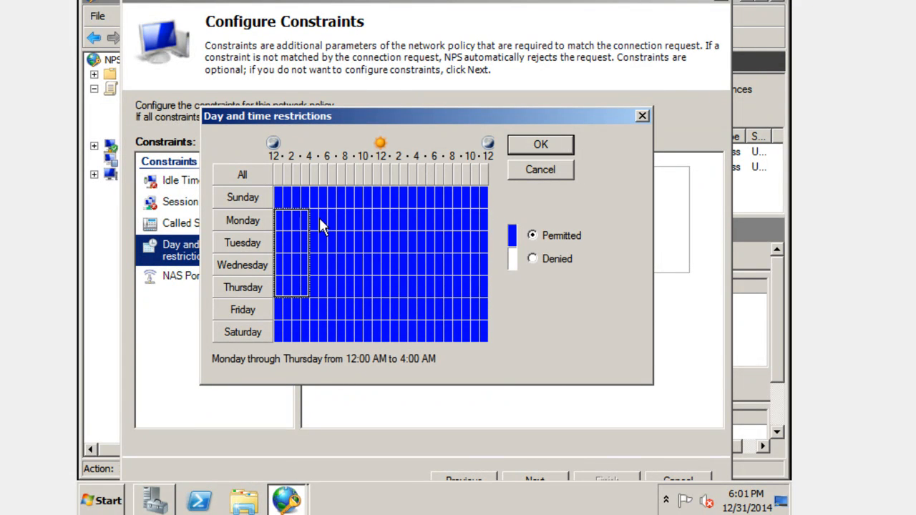
pyautogui.moveTo(343, 225); pyautogui.dragTo(423, 312)
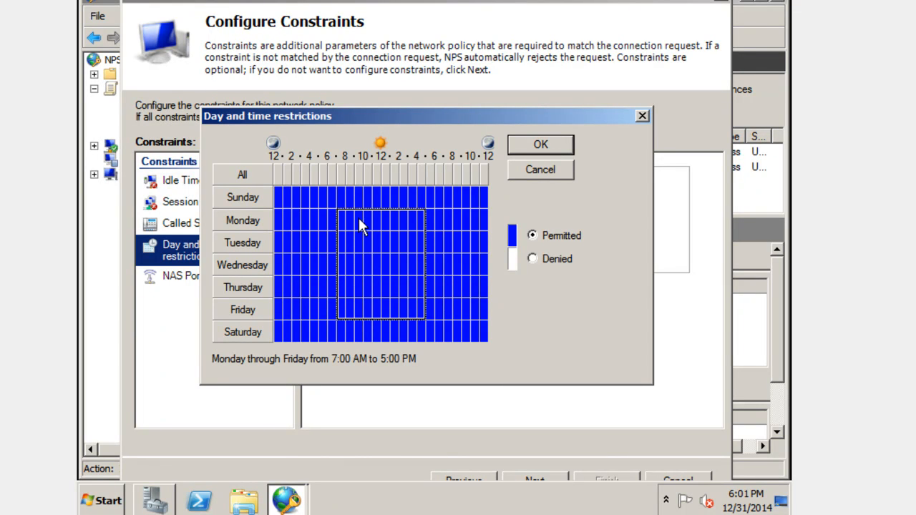
pyautogui.moveTo(353, 224); pyautogui.dragTo(417, 308)
pyautogui.press('Return')
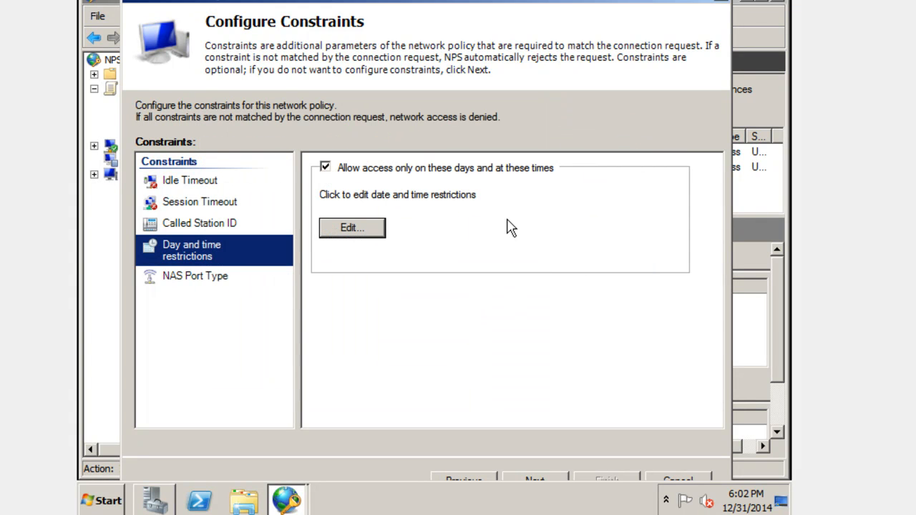
# Accept the constraints, keep only Strongest encryption (MPPE 128-bit) allowed in the encryption settings, and finish creating VPN Policy.
pyautogui.click(536, 478)
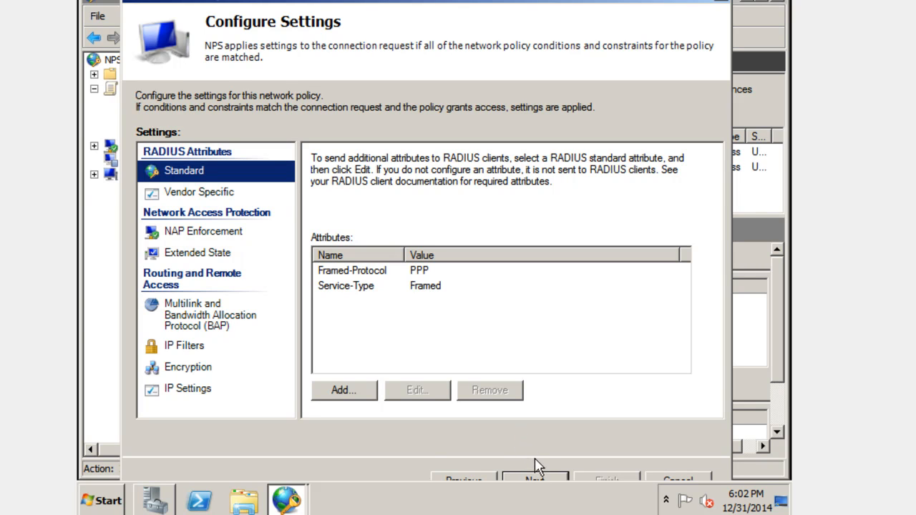
pyautogui.click(190, 369)
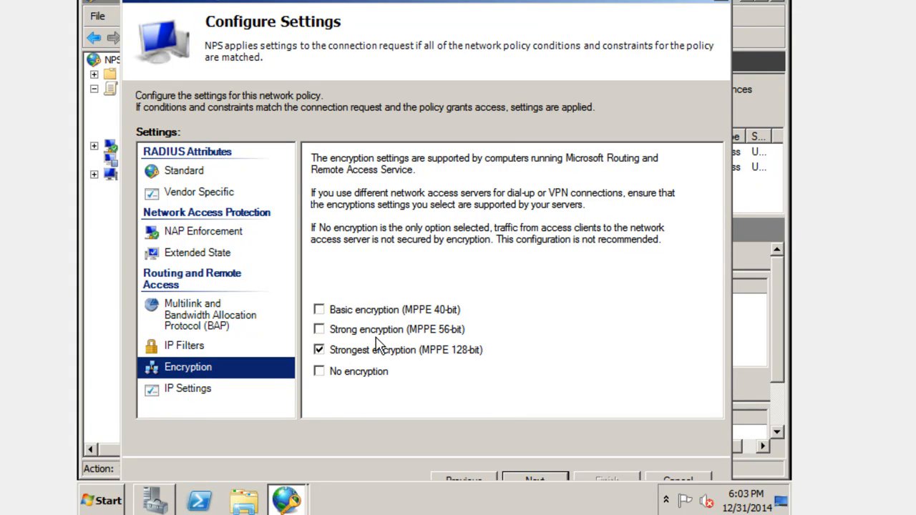
pyautogui.click(537, 480)
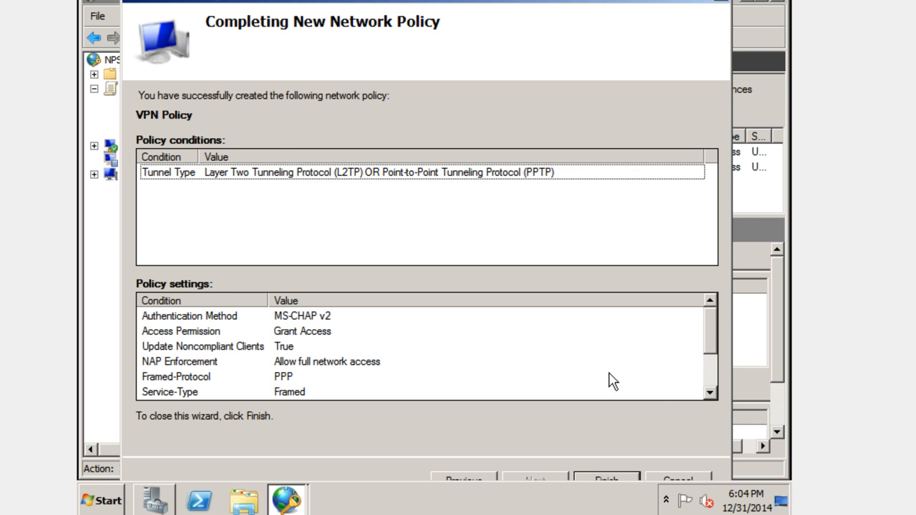
pyautogui.click(621, 481)
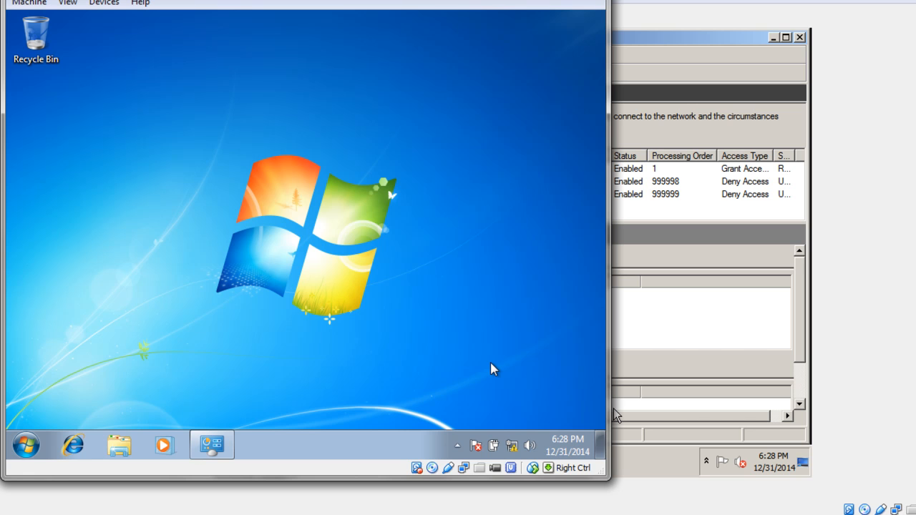
# On the Windows 7 client, start a new workplace connection using the Internet connection (VPN), choosing to set up Internet access later.
pyautogui.click(510, 446)
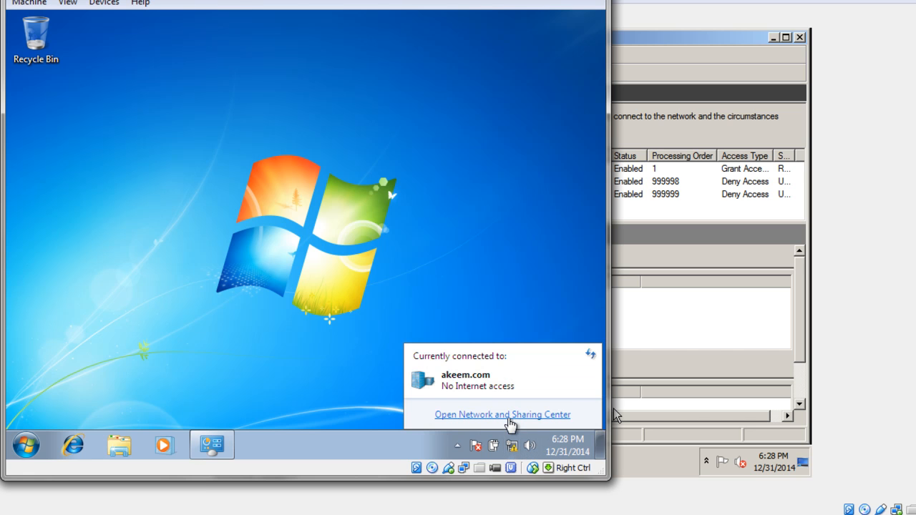
pyautogui.click(509, 416)
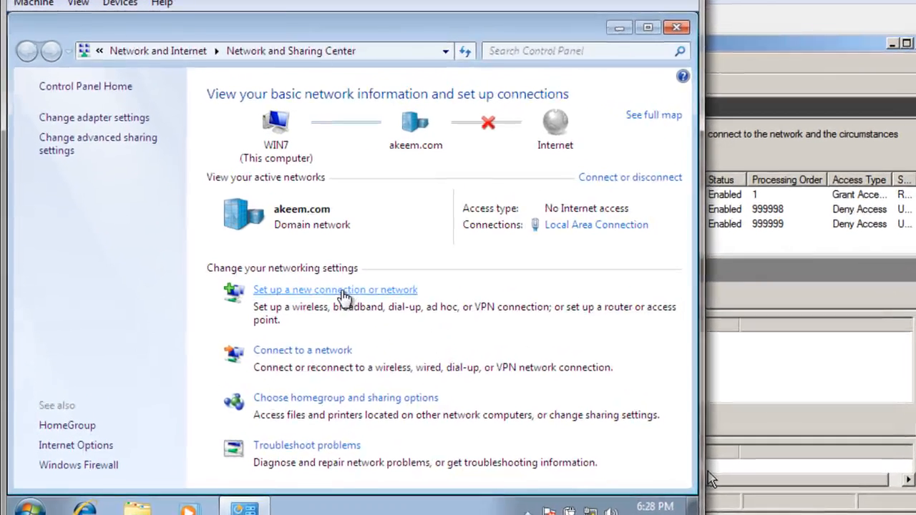
pyautogui.click(290, 252)
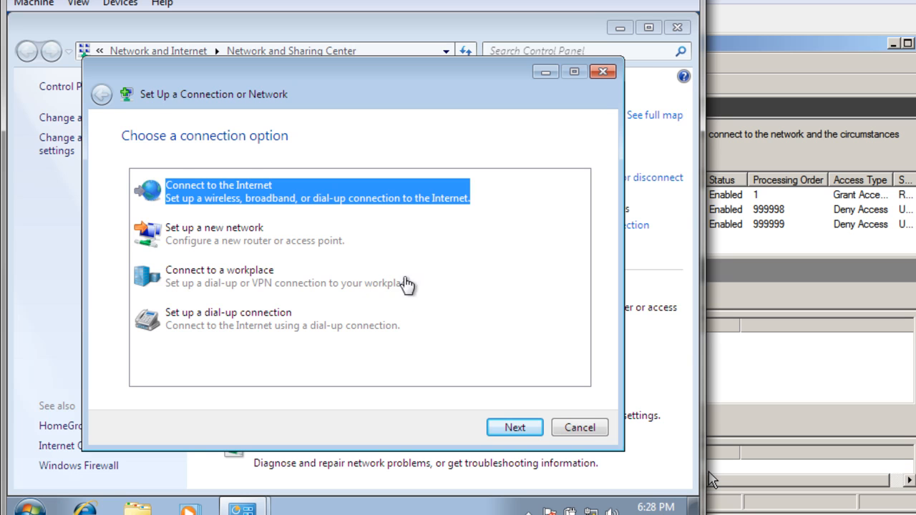
pyautogui.click(297, 284)
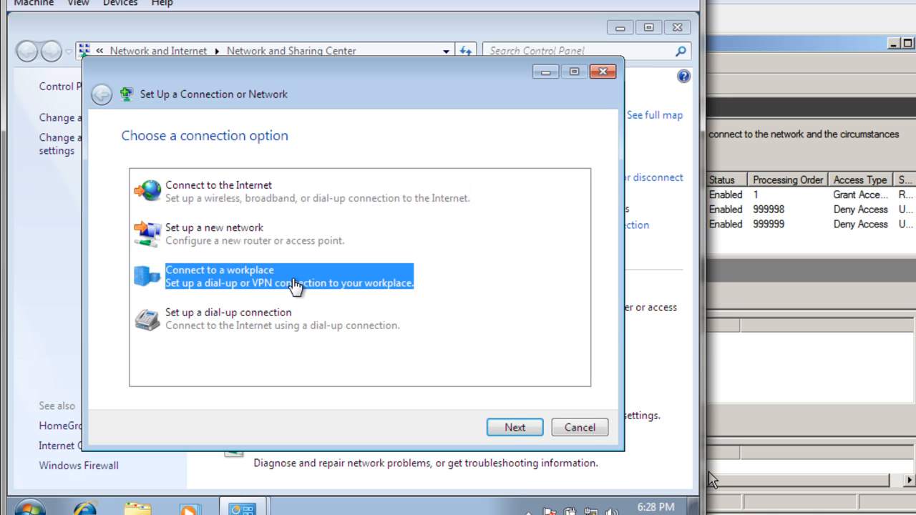
pyautogui.click(502, 427)
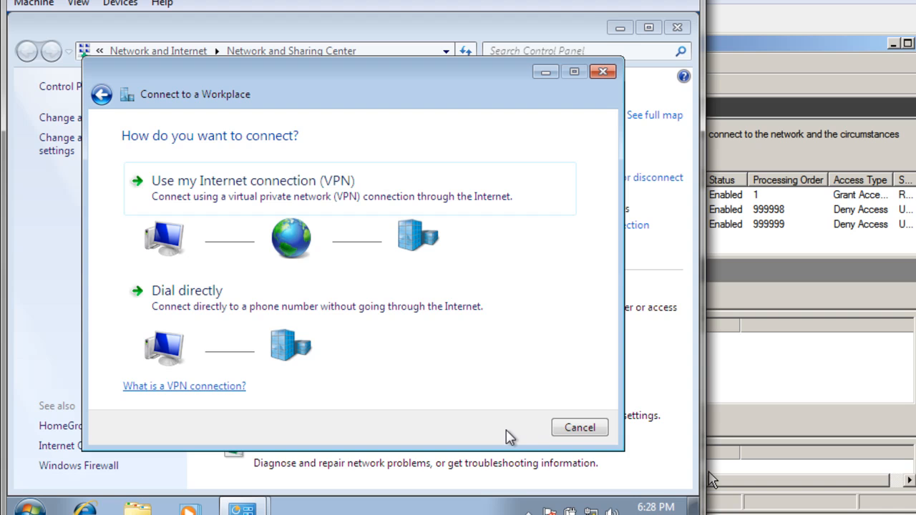
pyautogui.click(285, 192)
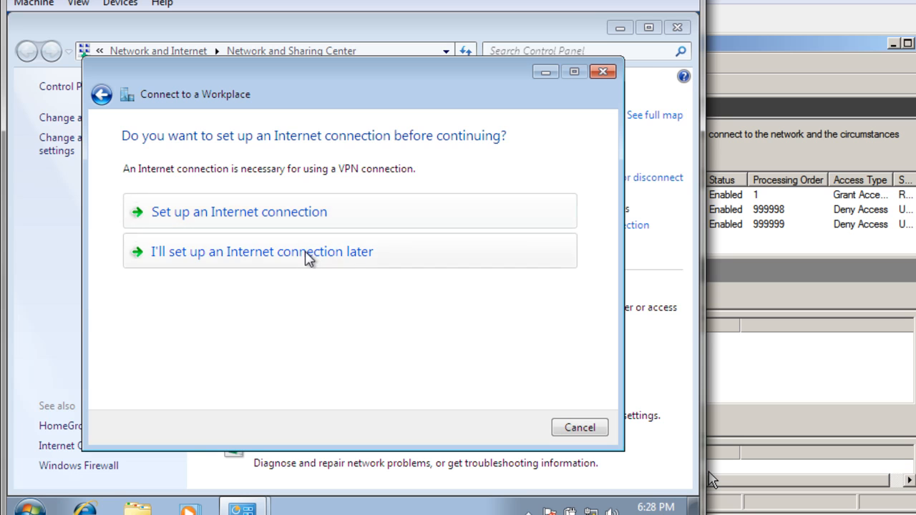
pyautogui.click(307, 255)
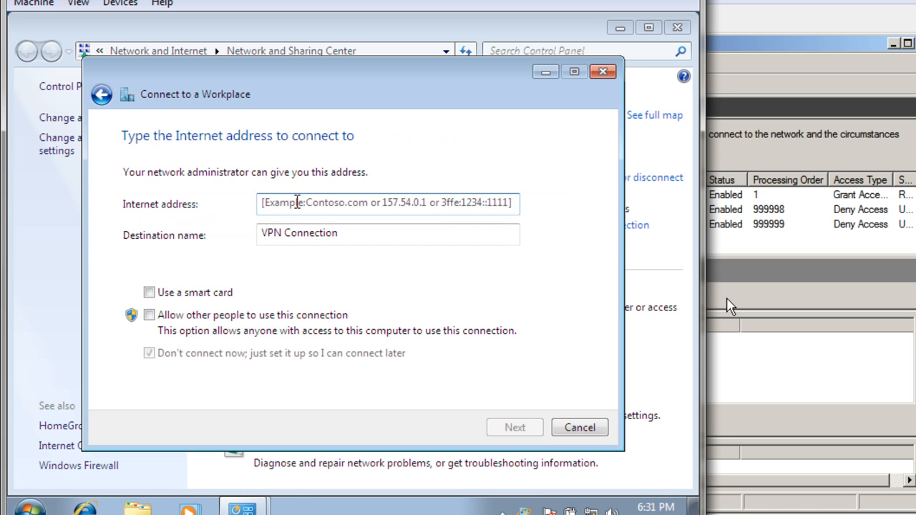
# Set the VPN connection's Internet address to 192.168.0.1 and its destination name to Server VPN Connection.
pyautogui.write('192.168')
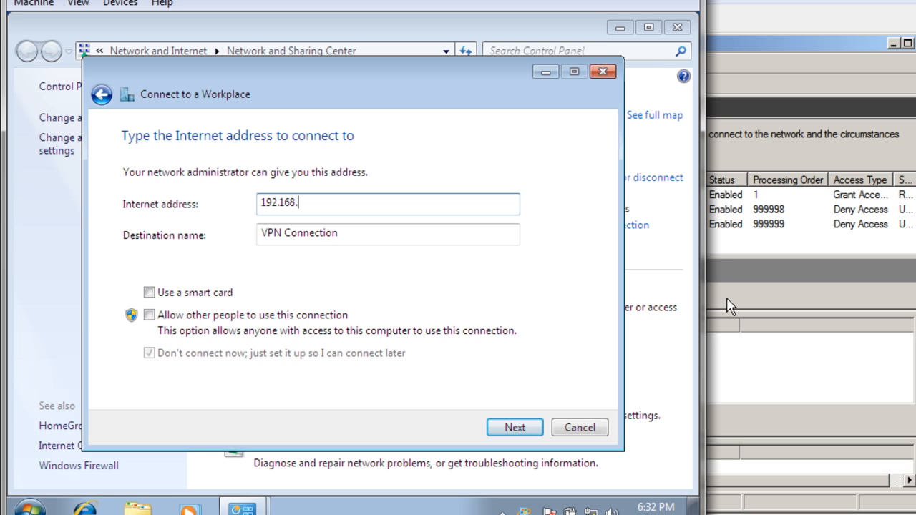
pyautogui.write('.1')
pyautogui.click(265, 229)
pyautogui.write('S')
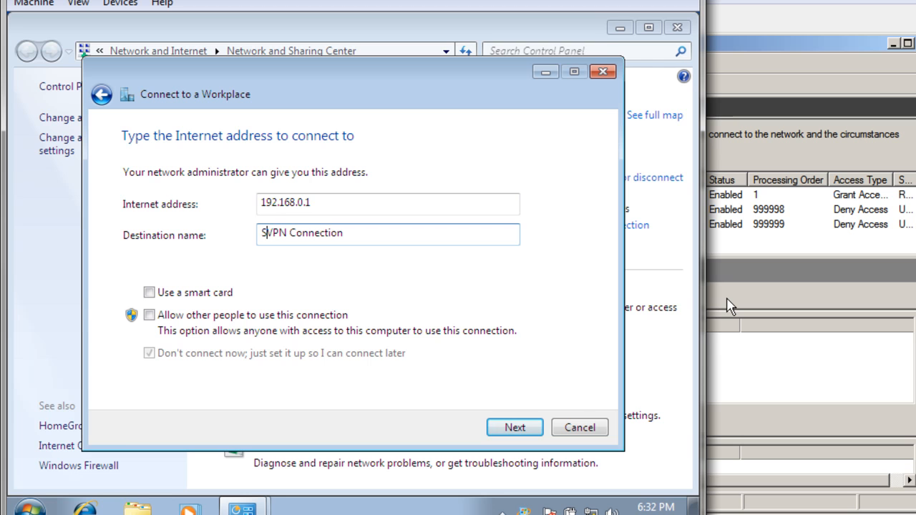
pyautogui.write('erver')
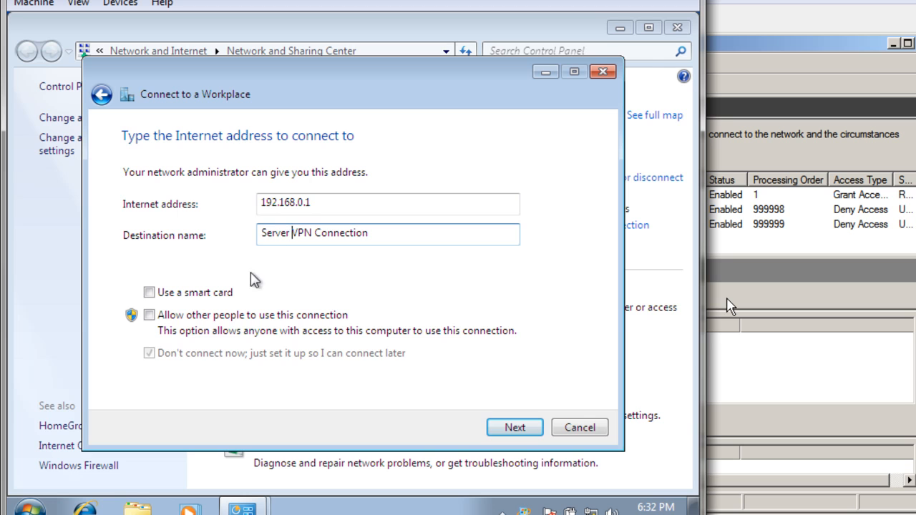
pyautogui.click(507, 428)
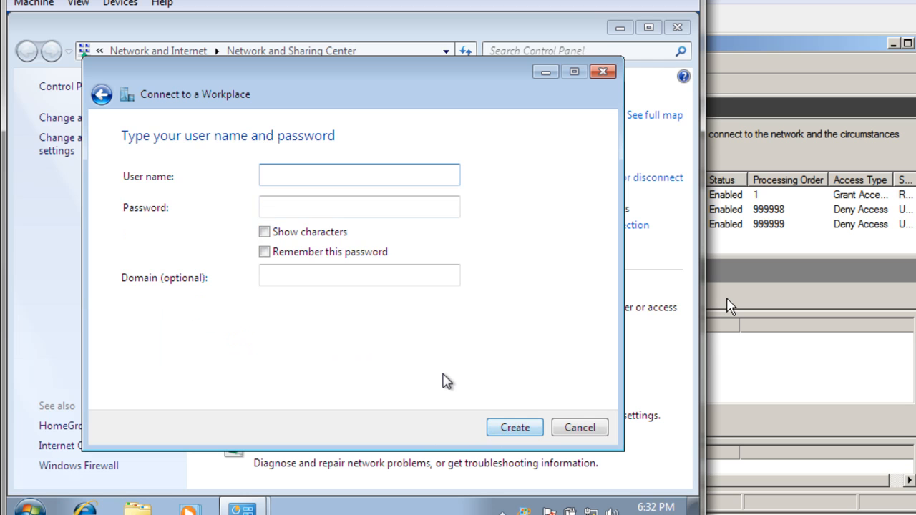
# Enter administrator as the user name with the account password, create the connection, and close the wizard.
pyautogui.write('administrator')
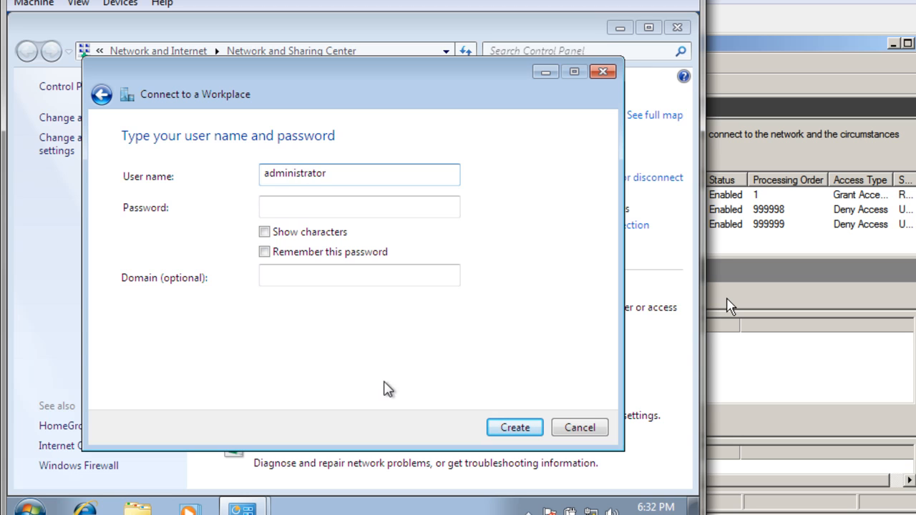
pyautogui.click(393, 199)
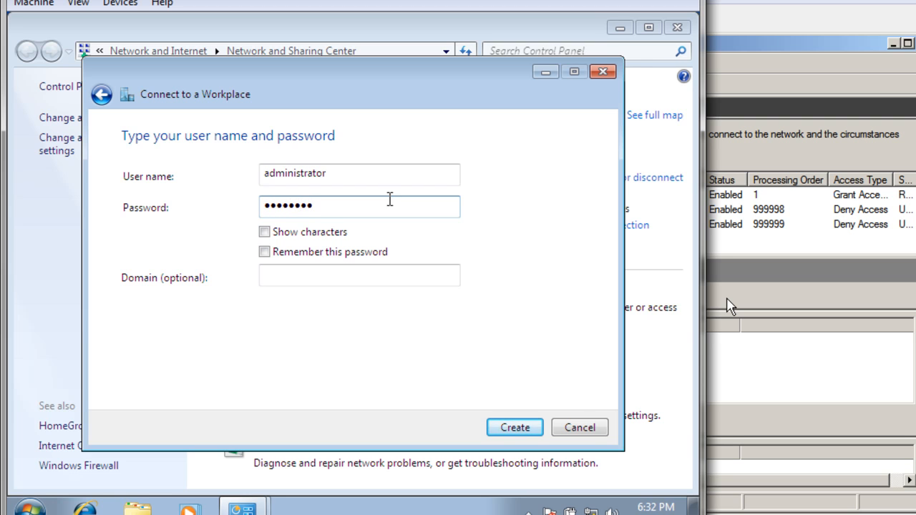
pyautogui.click(512, 427)
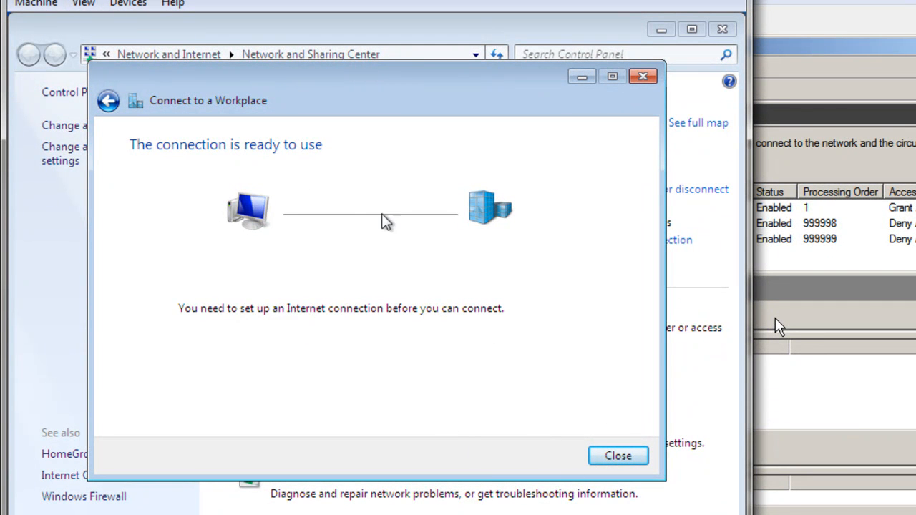
pyautogui.click(597, 461)
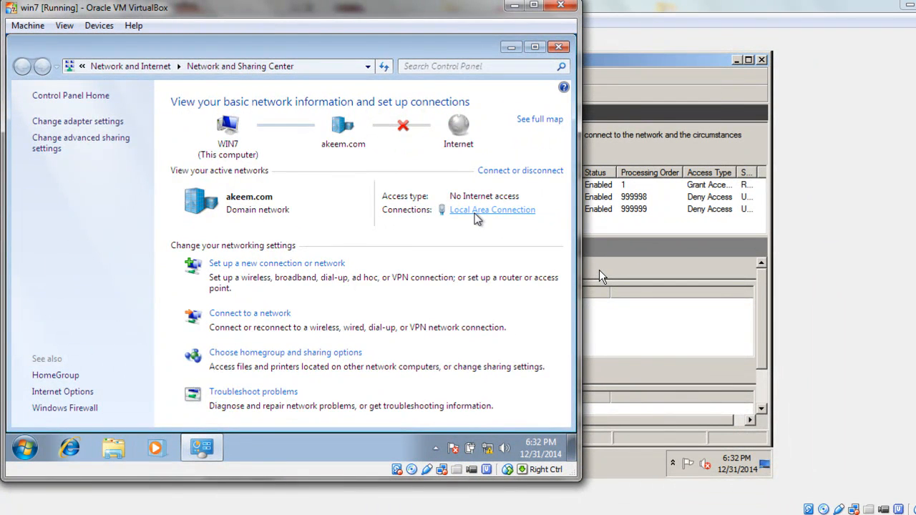
# Connect Server VPN Connection from the network adapter list, entering the account password and saving the credentials for Me only.
pyautogui.click(476, 212)
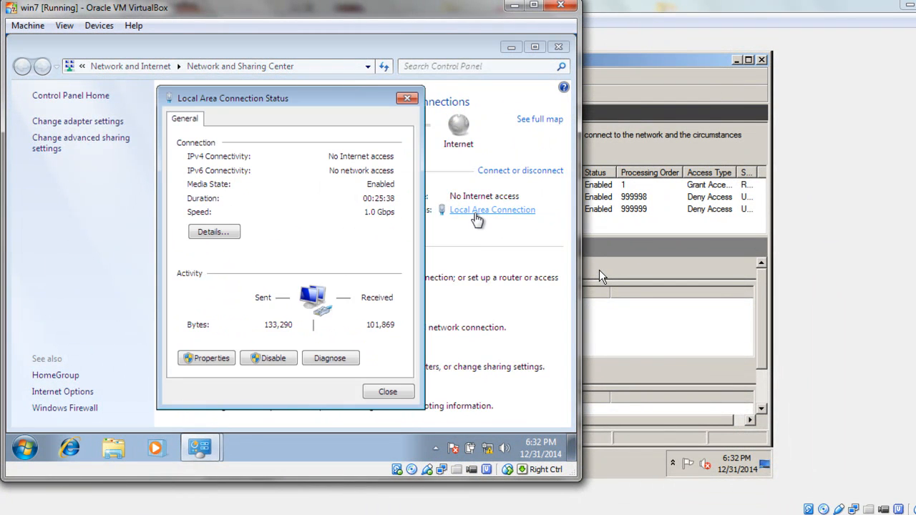
pyautogui.click(389, 392)
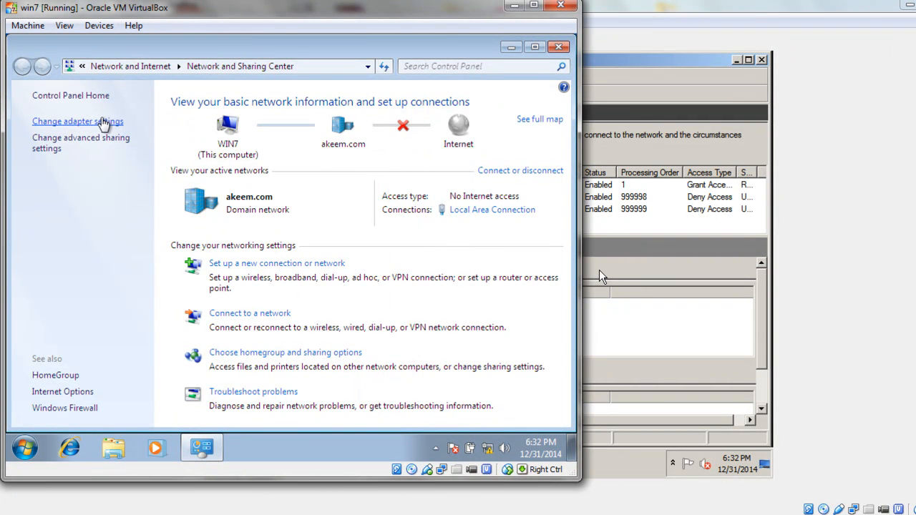
pyautogui.click(101, 122)
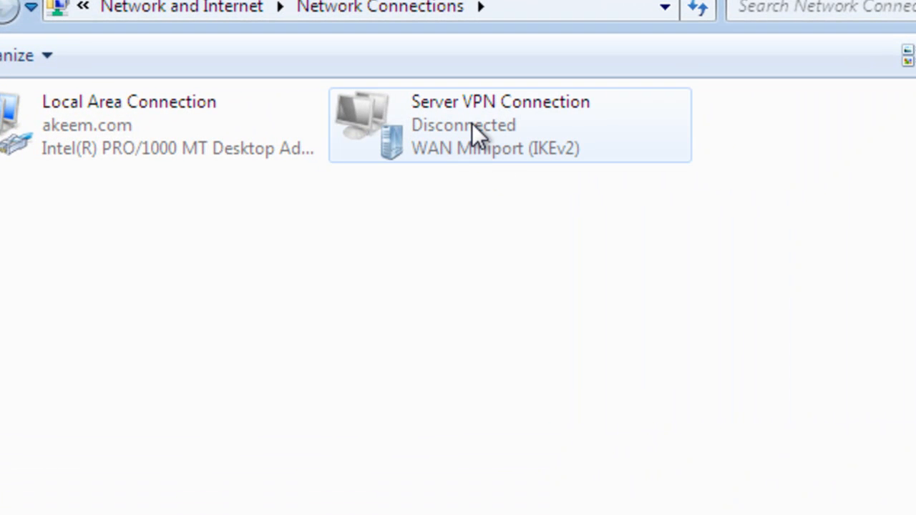
pyautogui.click(471, 124)
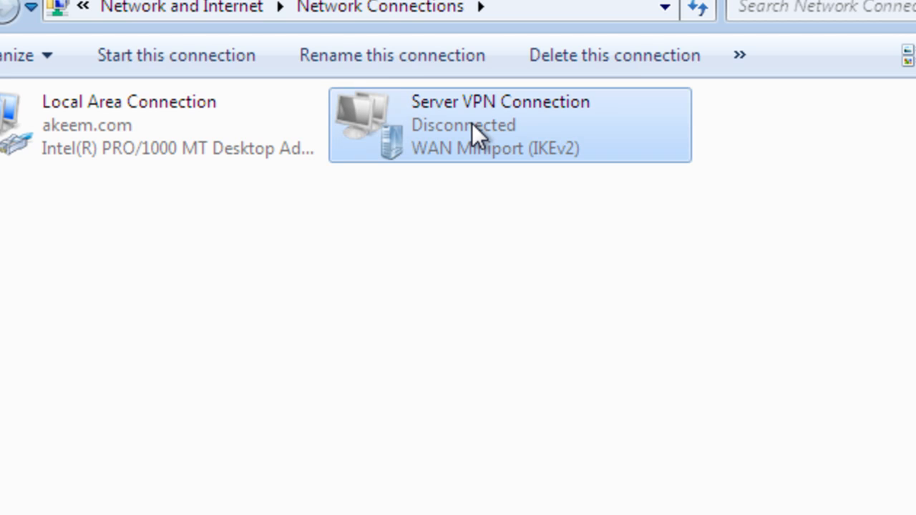
pyautogui.rightClick(472, 123)
pyautogui.click(529, 143)
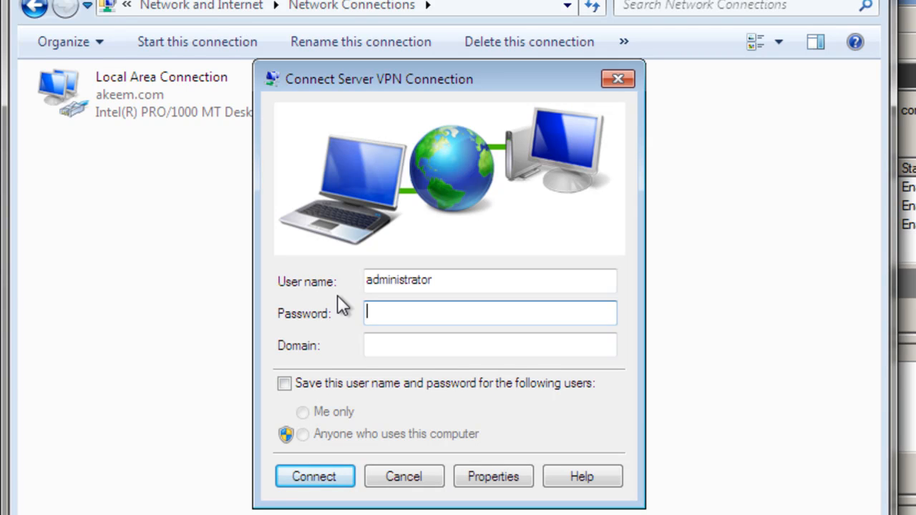
pyautogui.write('*')
pyautogui.click(310, 378)
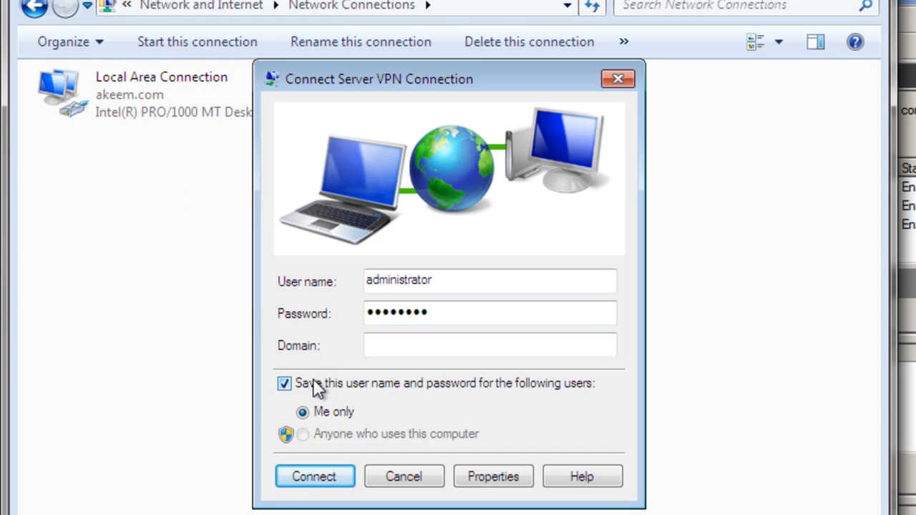
pyautogui.click(331, 473)
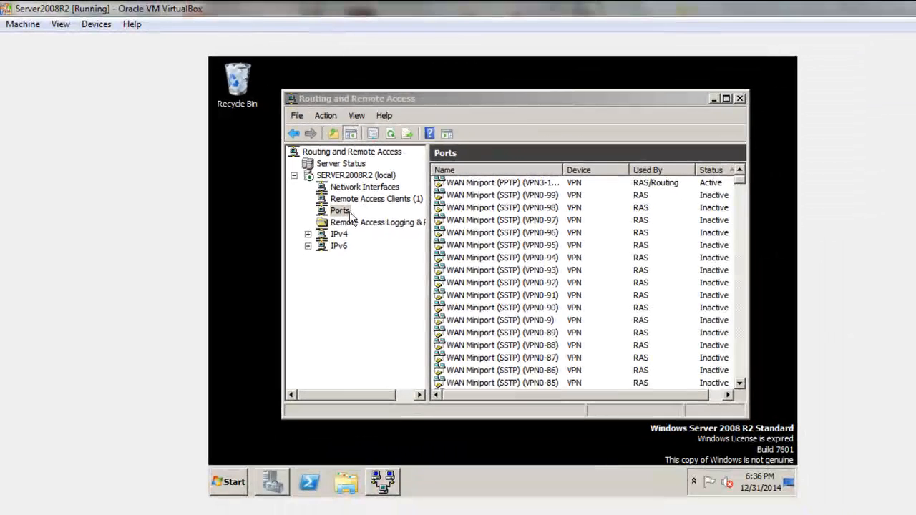
# Check the server's Routing and Remote Access console for the client's VPN connection.
pyautogui.click(378, 210)
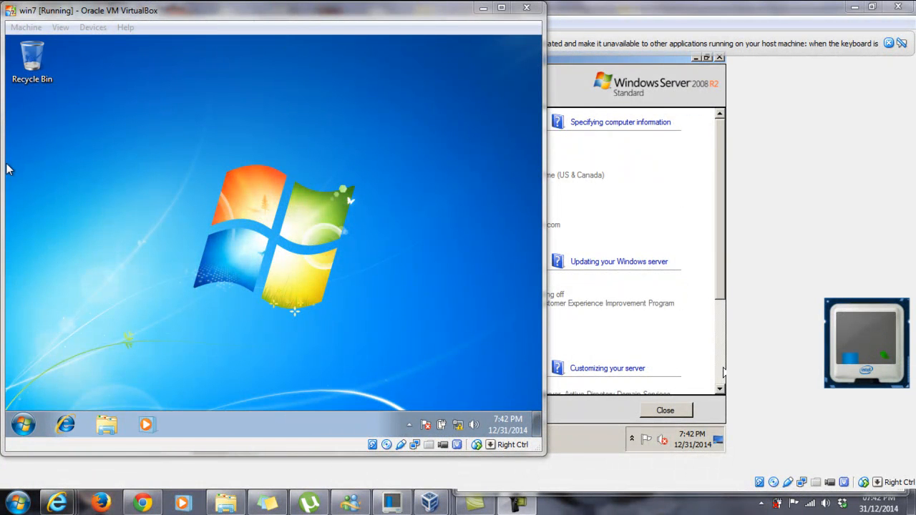
# Open the list of programs allowed through Windows Firewall on the Windows 7 client.
pyautogui.click(23, 425)
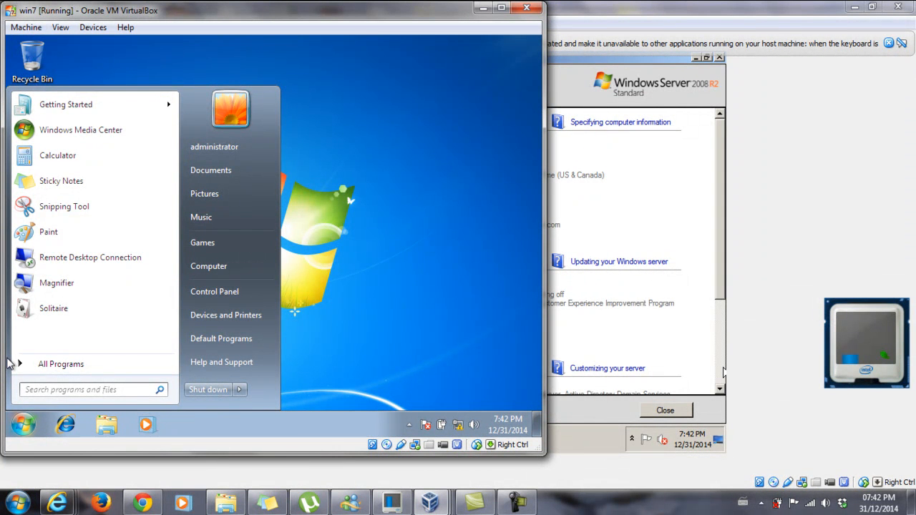
pyautogui.write('w')
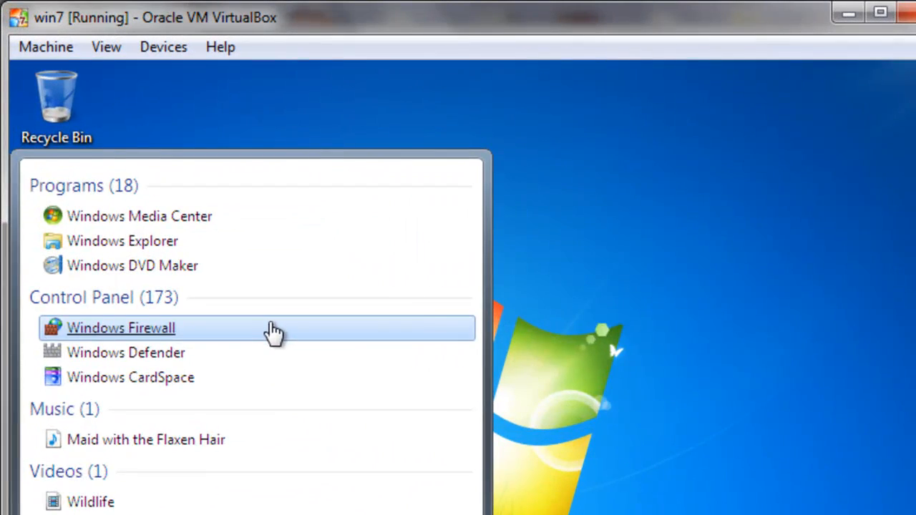
pyautogui.click(154, 190)
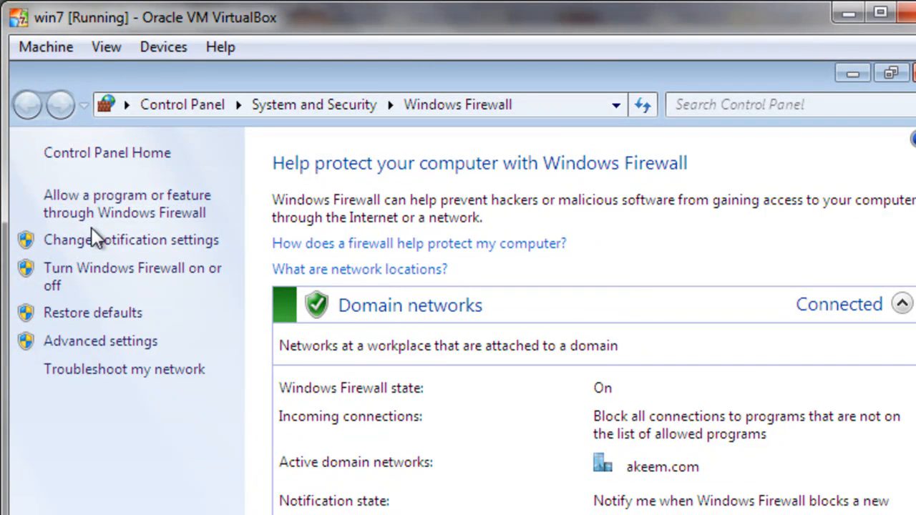
pyautogui.click(124, 214)
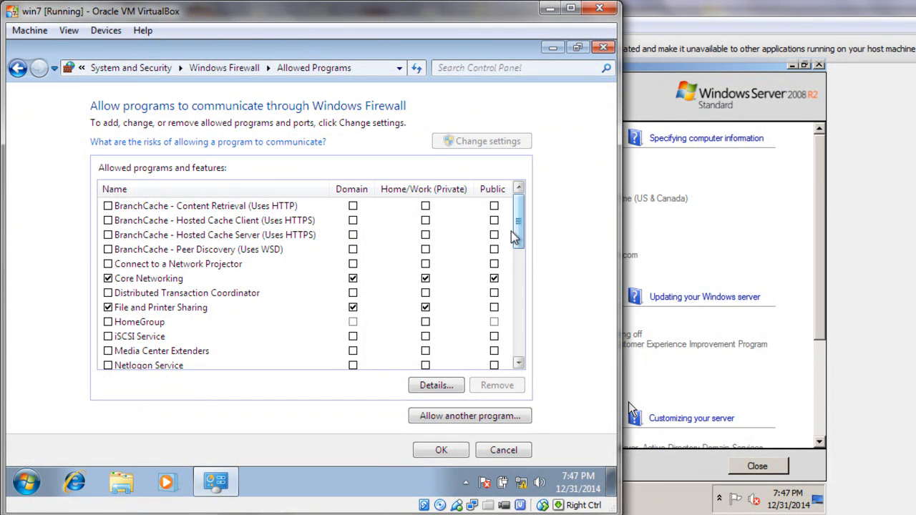
# Allow Routing and Remote Access through the firewall on Domain and Home/Work (Private) networks and save the change.
pyautogui.moveTo(519, 241); pyautogui.dragTo(516, 293)
pyautogui.click(179, 366)
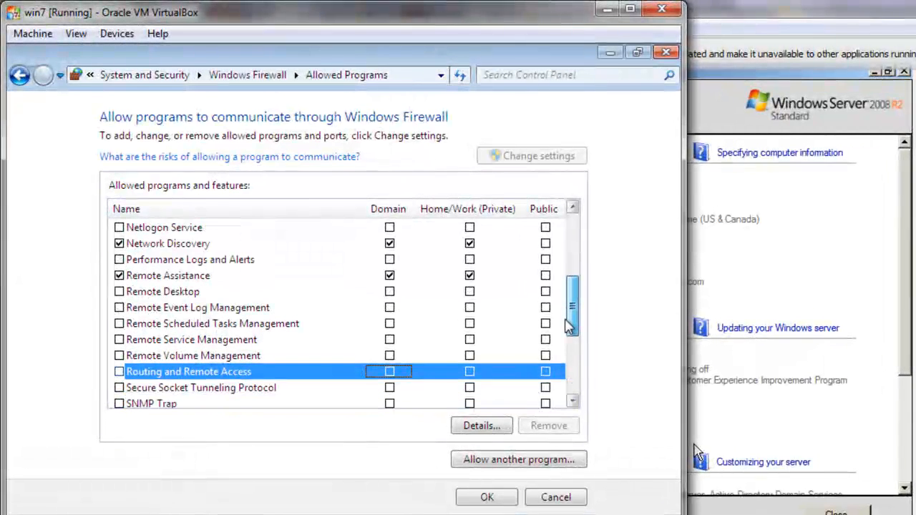
pyautogui.click(390, 373)
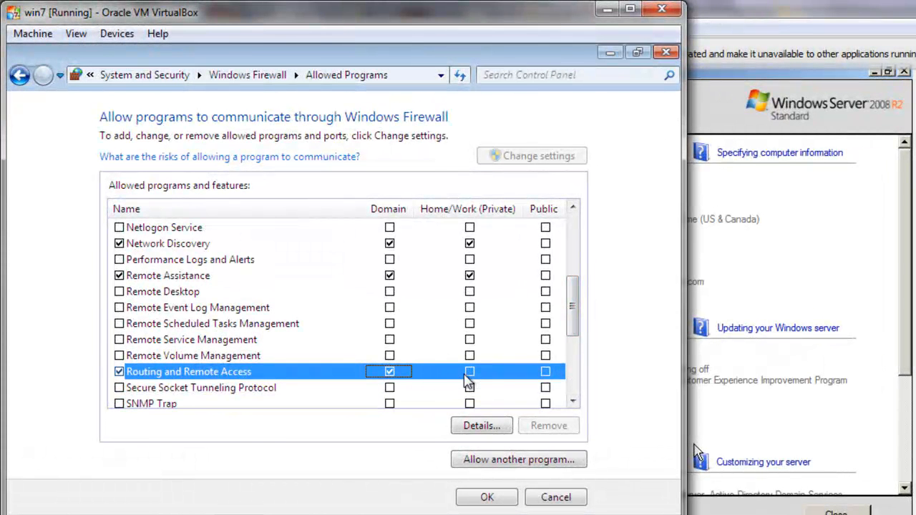
pyautogui.click(467, 373)
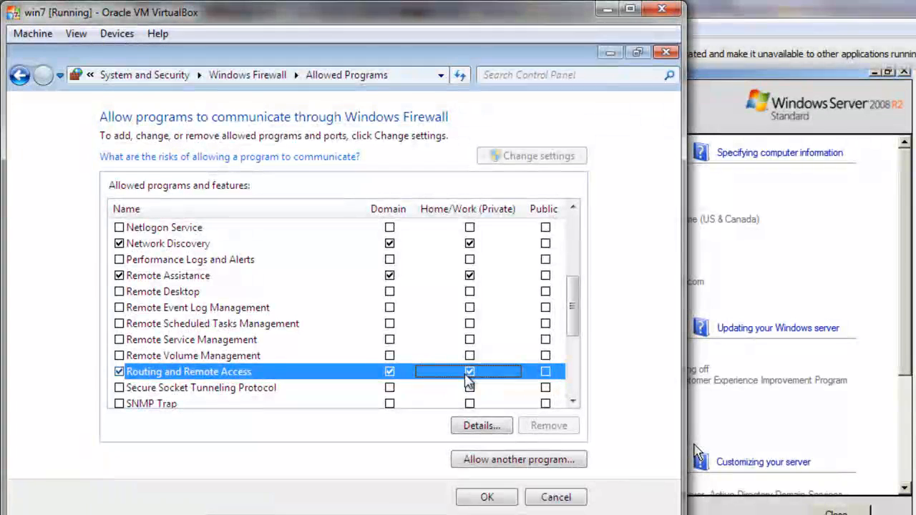
pyautogui.click(491, 498)
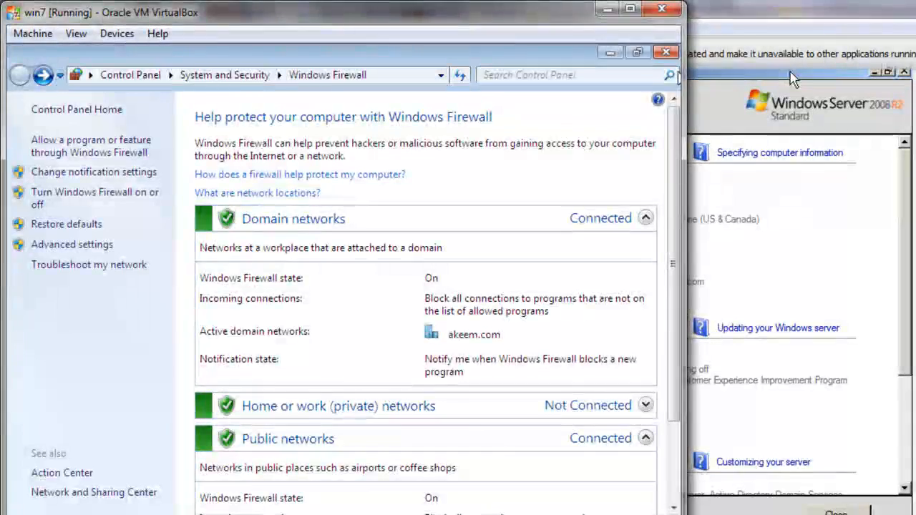
# On the Windows Server 2008 R2 machine, open Routing and Remote Access and display the Remote Access Clients of SERVER2008R2.
pyautogui.click(909, 395)
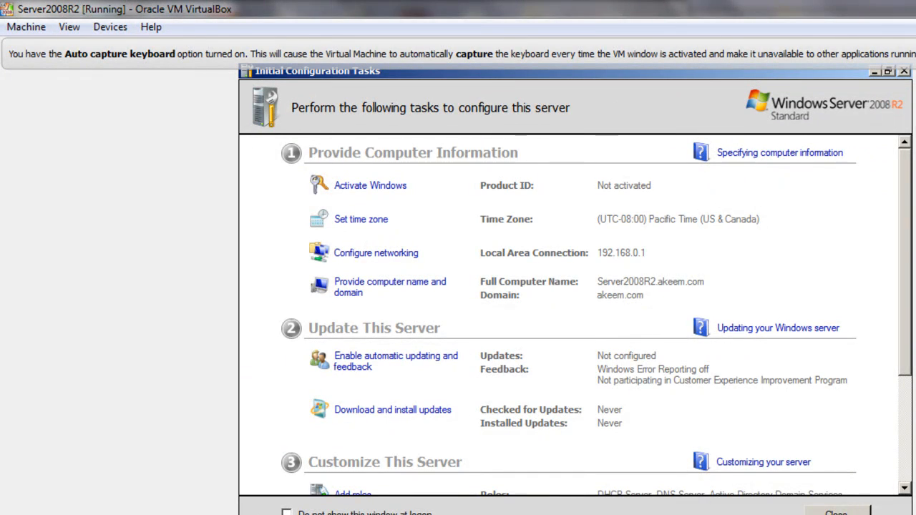
pyautogui.press('super')
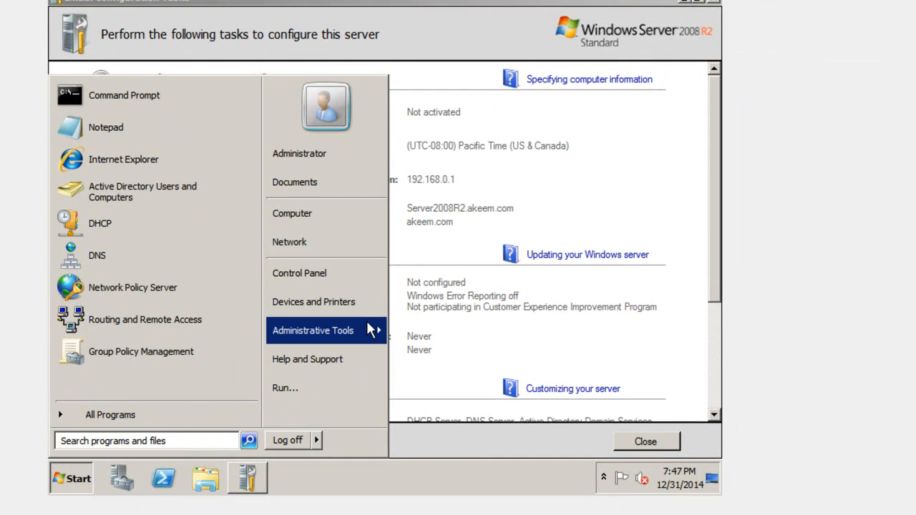
pyautogui.moveTo(370, 330)
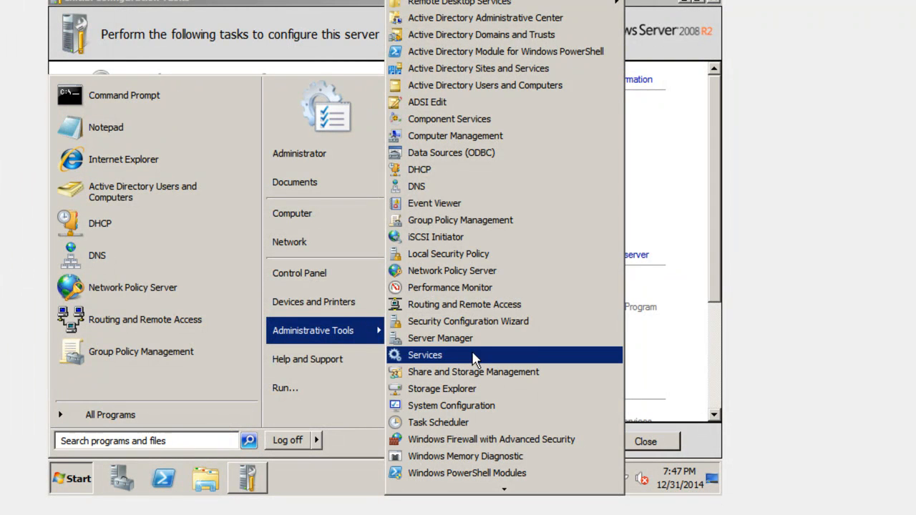
pyautogui.click(497, 306)
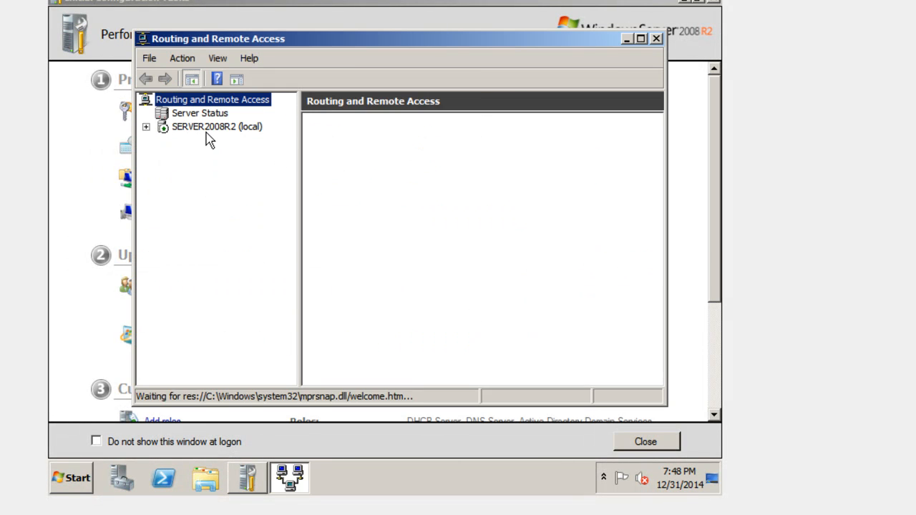
pyautogui.click(202, 128)
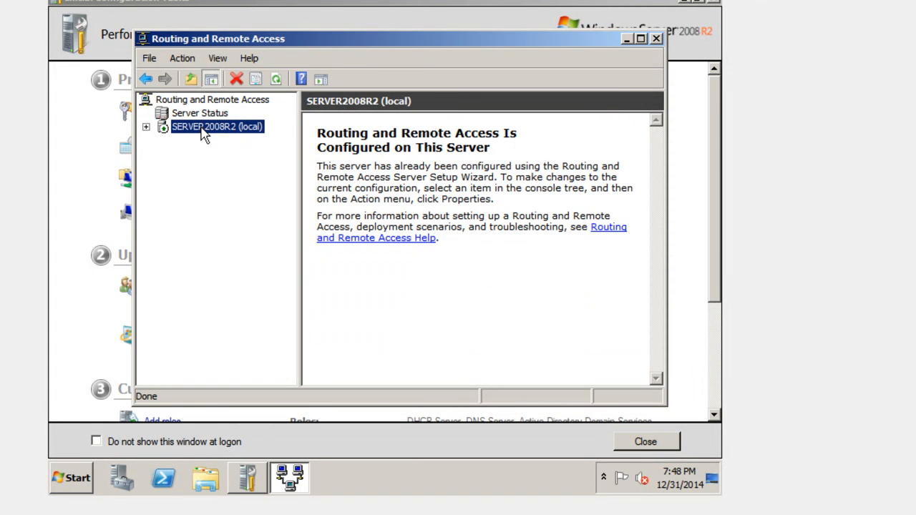
pyautogui.click(146, 128)
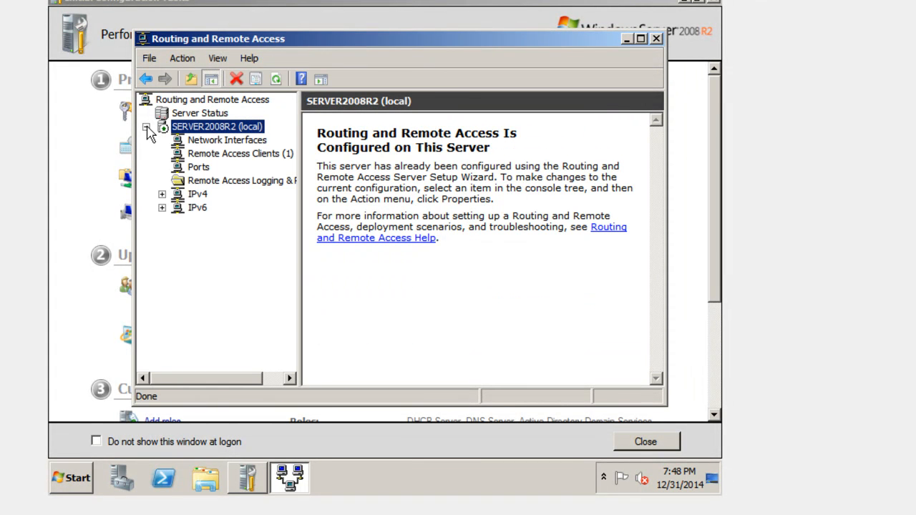
pyautogui.click(227, 159)
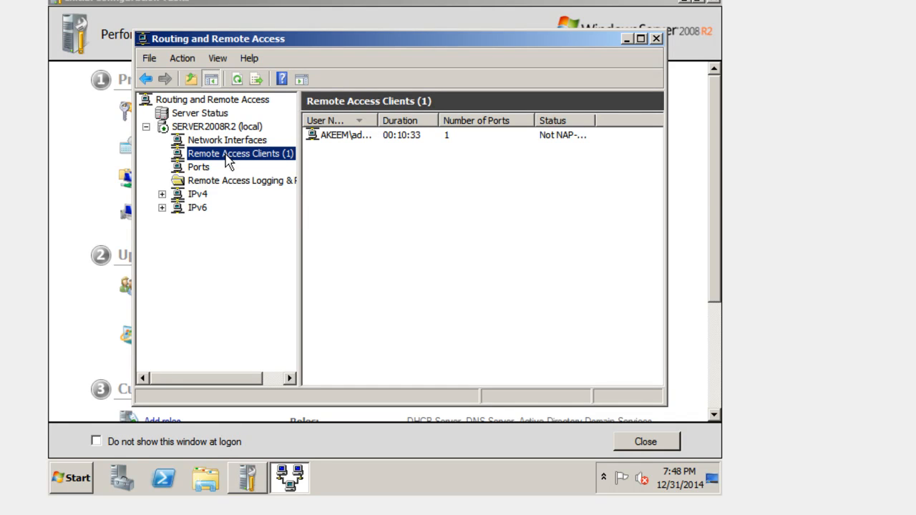
# Widen the User Name column and check the connection status details of the connected remote access client.
pyautogui.moveTo(378, 114); pyautogui.dragTo(420, 112)
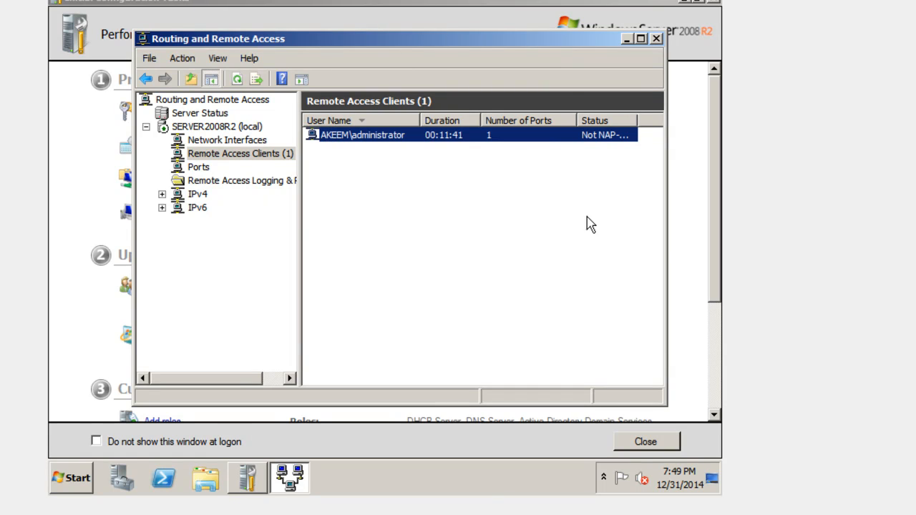
pyautogui.rightClick(476, 134)
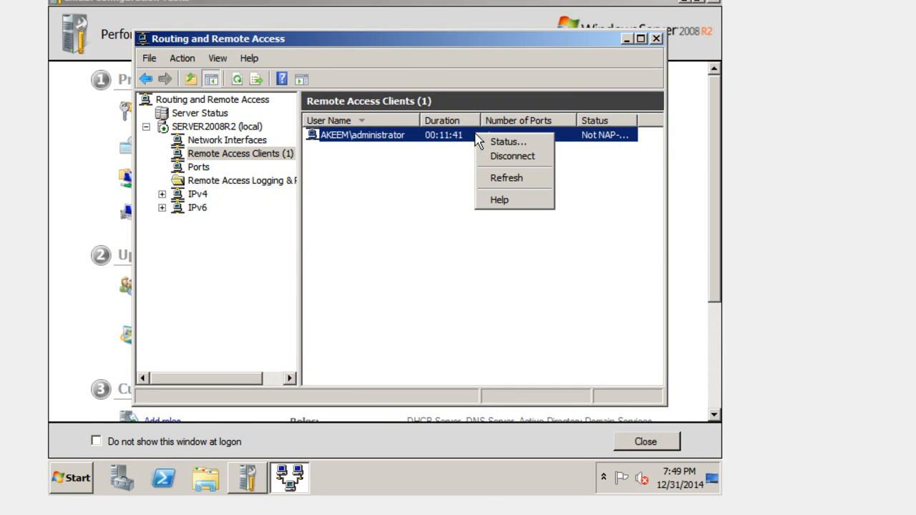
pyautogui.click(513, 145)
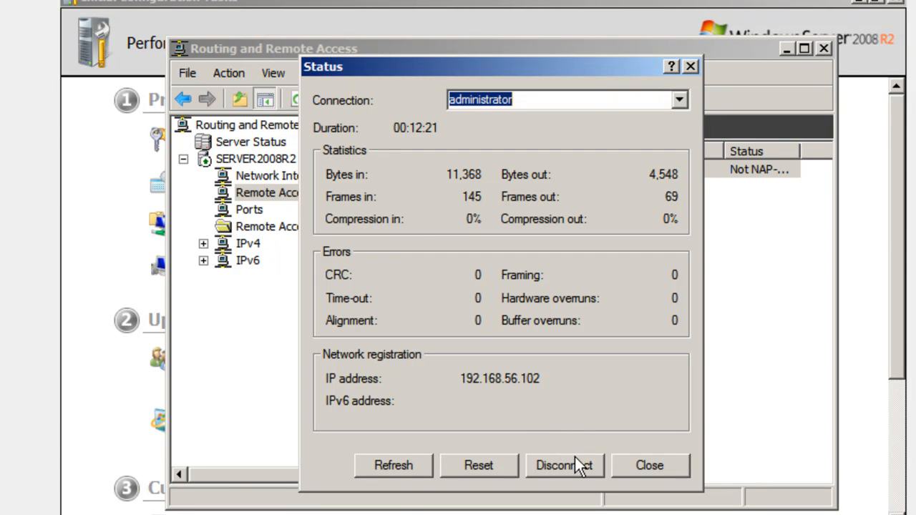
pyautogui.click(639, 466)
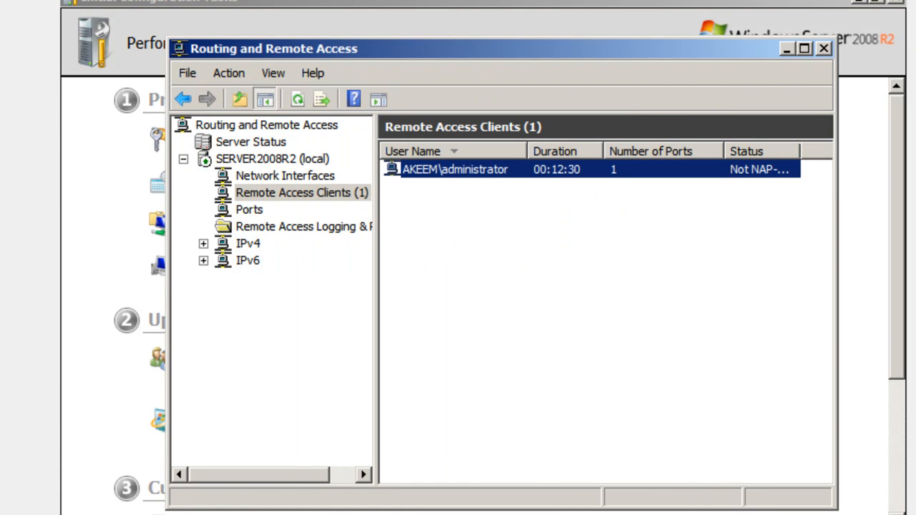
pyautogui.click(302, 193)
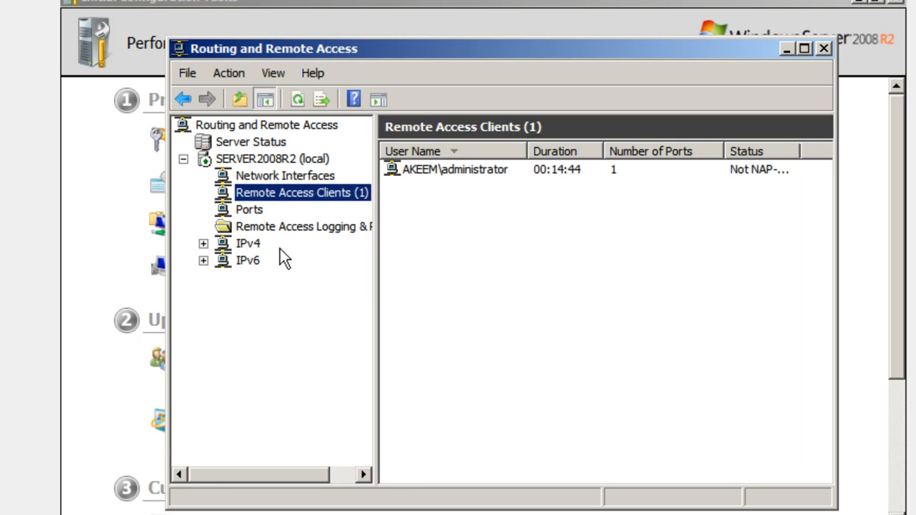
# Examine the event logging options in the General properties under the server's IPv4 node, leaving them as they are.
pyautogui.click(245, 245)
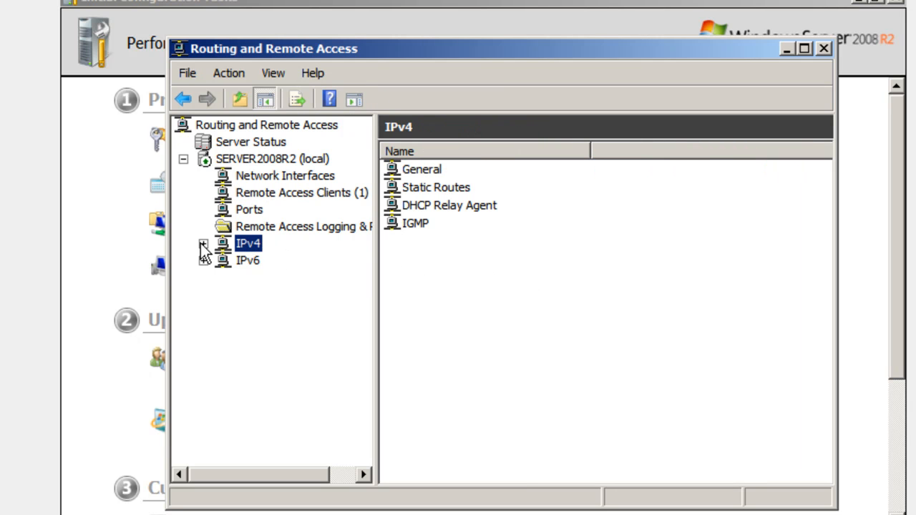
pyautogui.click(204, 244)
pyautogui.click(274, 262)
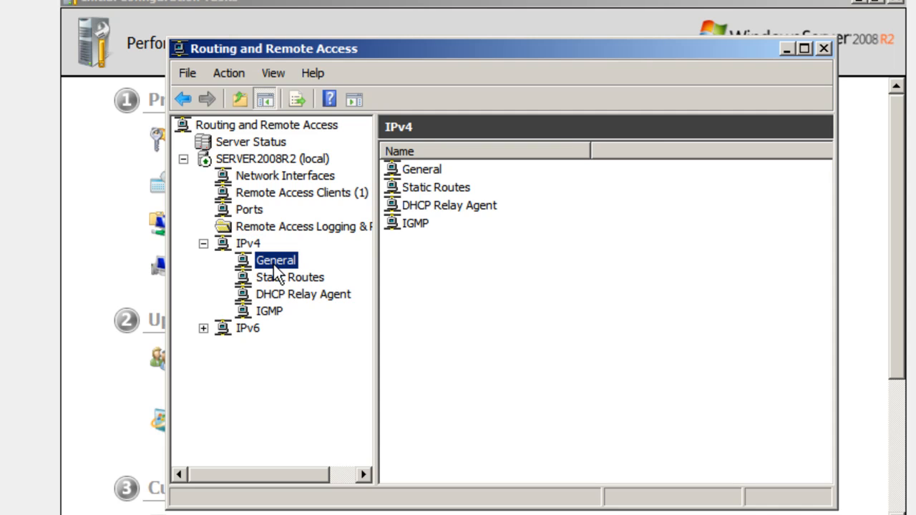
pyautogui.rightClick(274, 264)
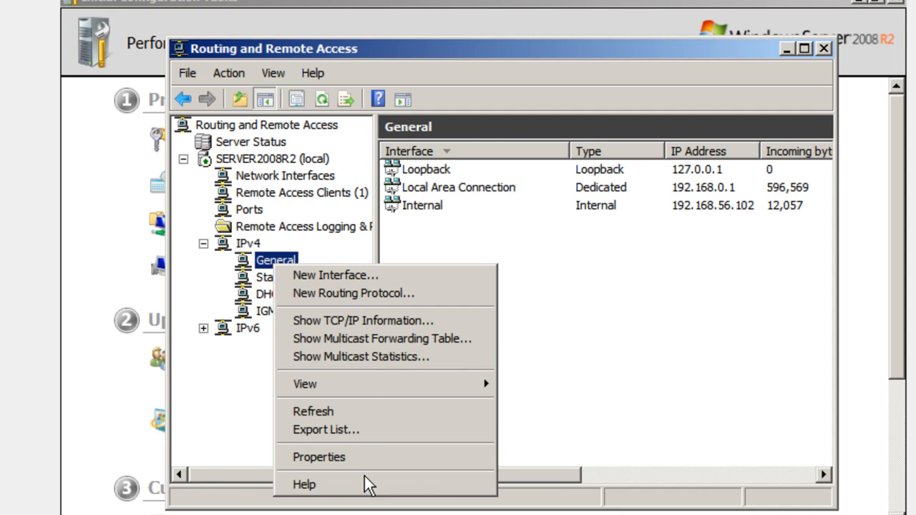
pyautogui.click(363, 456)
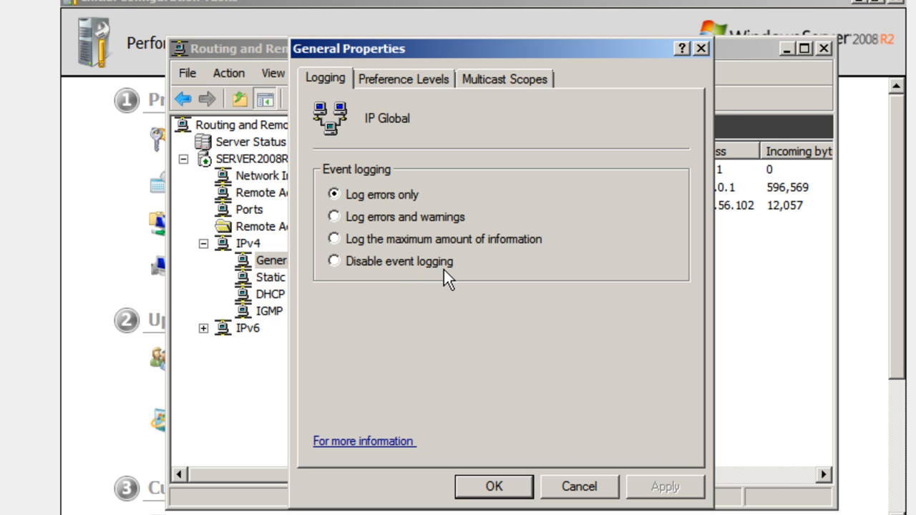
pyautogui.click(588, 491)
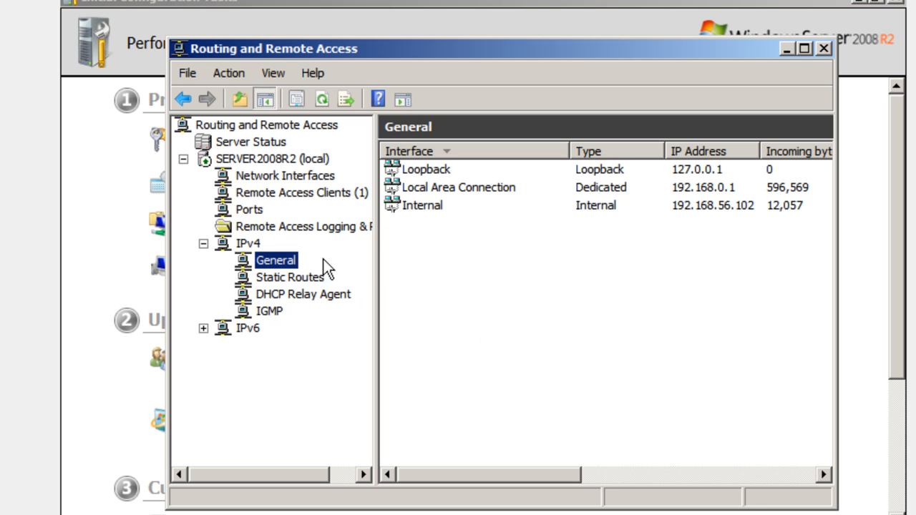
# Launch NPS from the server's Remote Access Logging & Policies node.
pyautogui.click(306, 228)
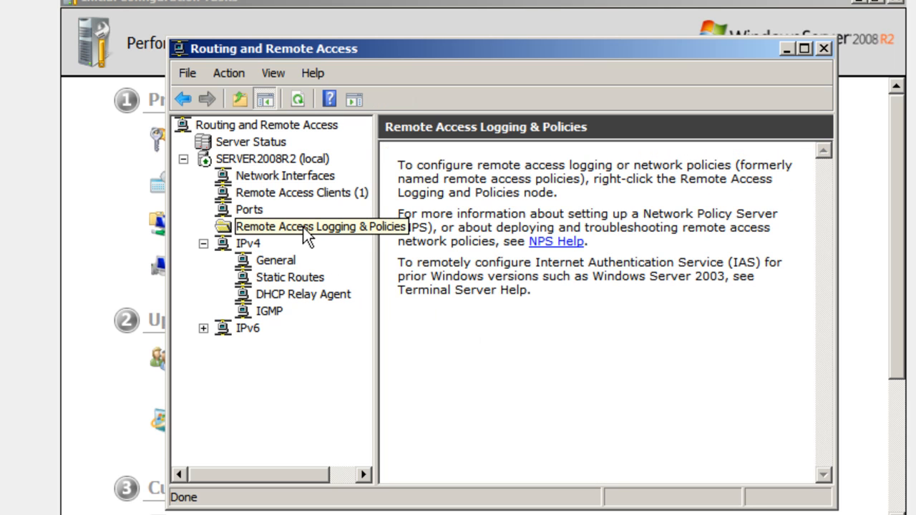
pyautogui.rightClick(302, 227)
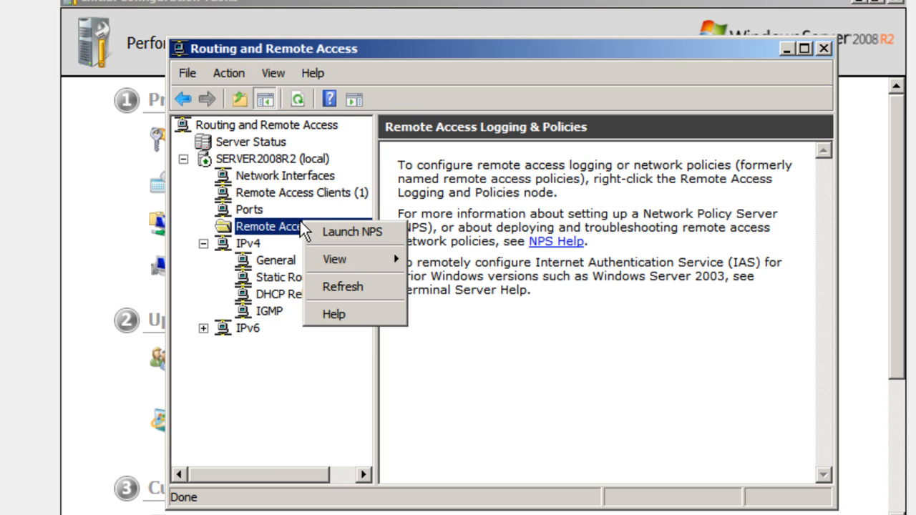
pyautogui.click(351, 233)
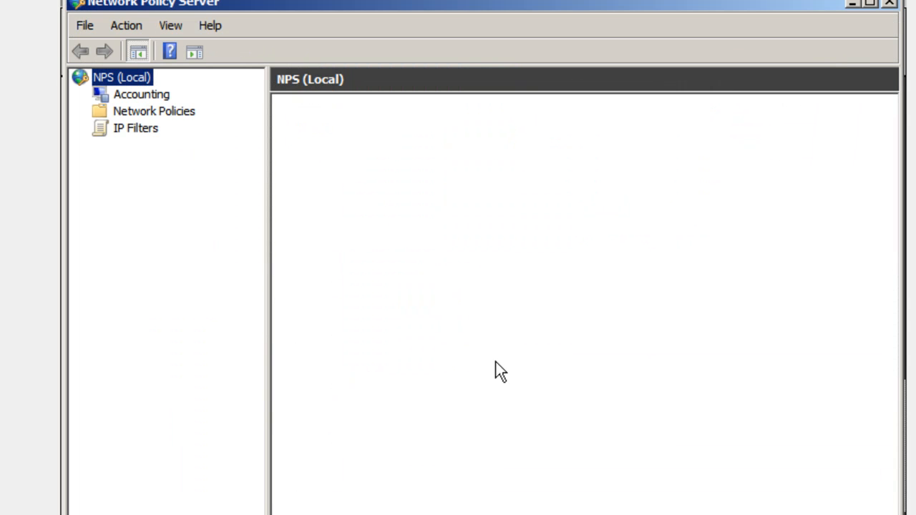
# Start configuring NPS accounting, choose to log to a text file on the local computer, and continue to the summary with default logging options.
pyautogui.click(149, 95)
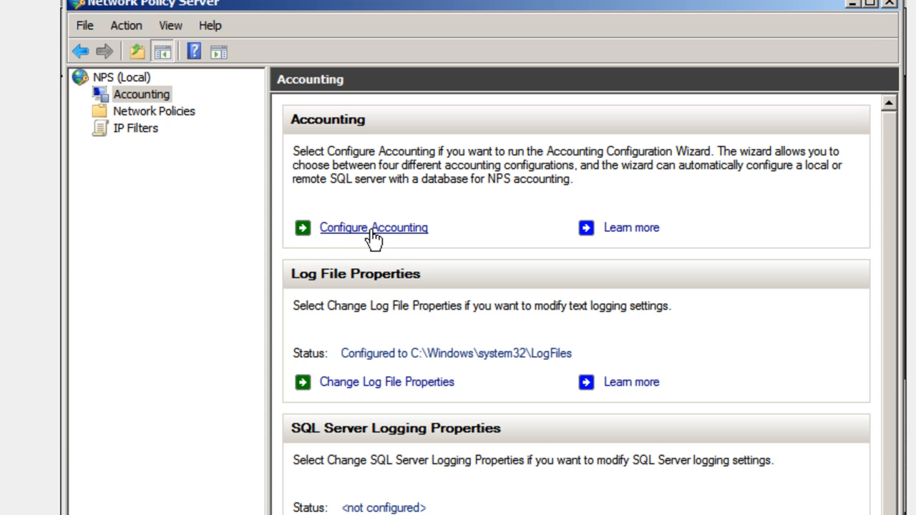
pyautogui.click(370, 229)
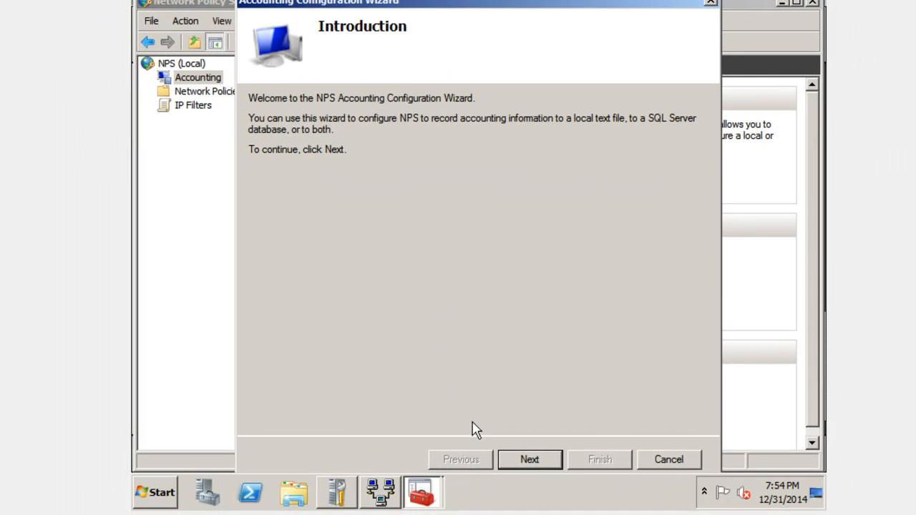
pyautogui.click(531, 473)
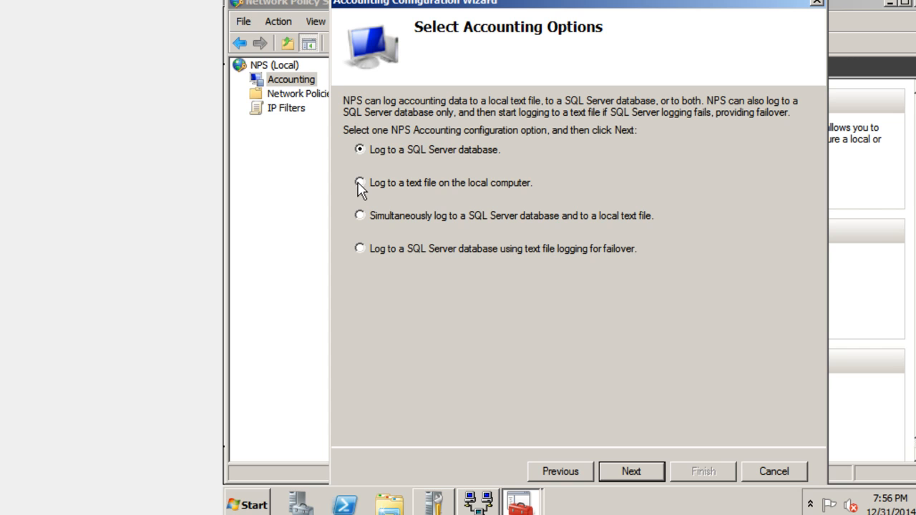
pyautogui.click(359, 183)
pyautogui.click(638, 476)
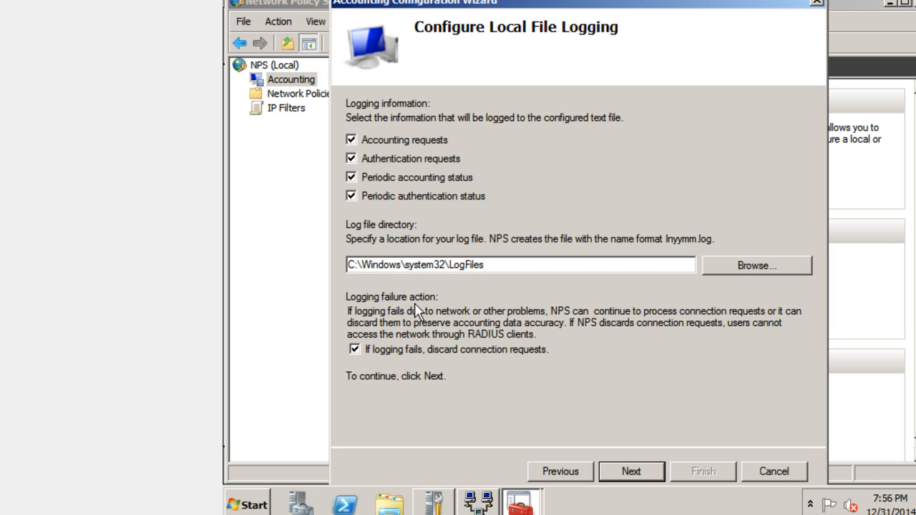
pyautogui.click(650, 475)
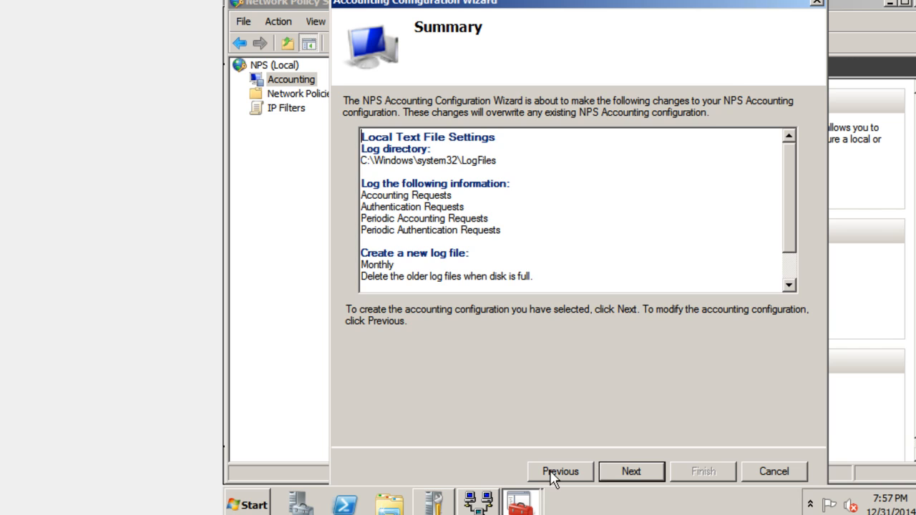
# Return to the local file logging settings and create a folder named logs on Local Disk (C:) while browsing for the log directory.
pyautogui.click(552, 473)
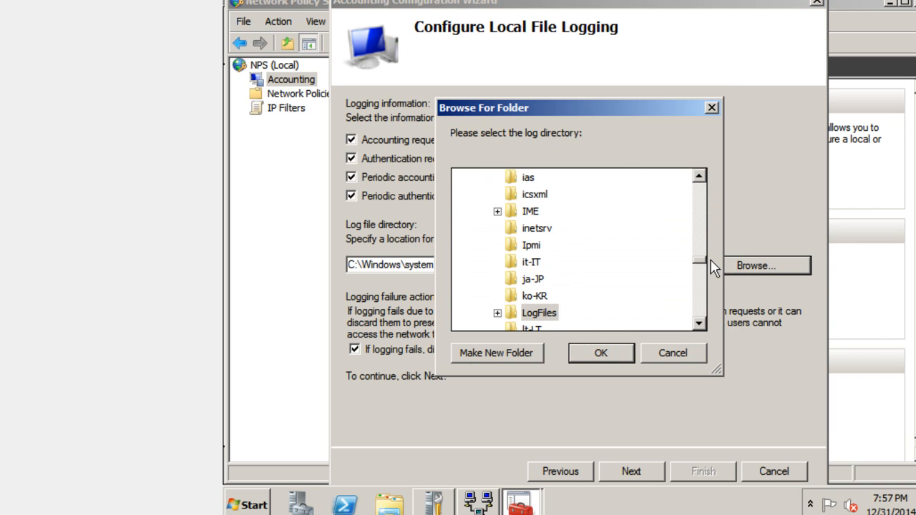
pyautogui.moveTo(701, 262); pyautogui.dragTo(719, 195)
pyautogui.click(531, 194)
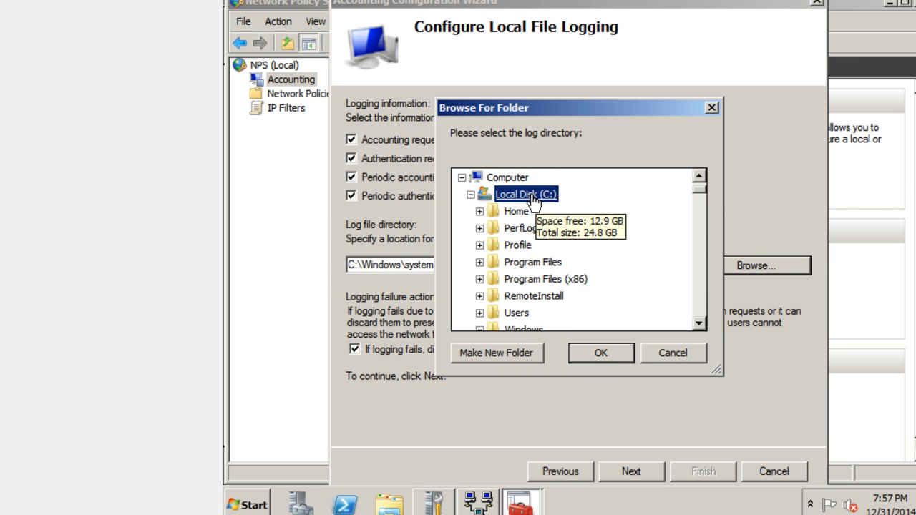
pyautogui.rightClick(533, 201)
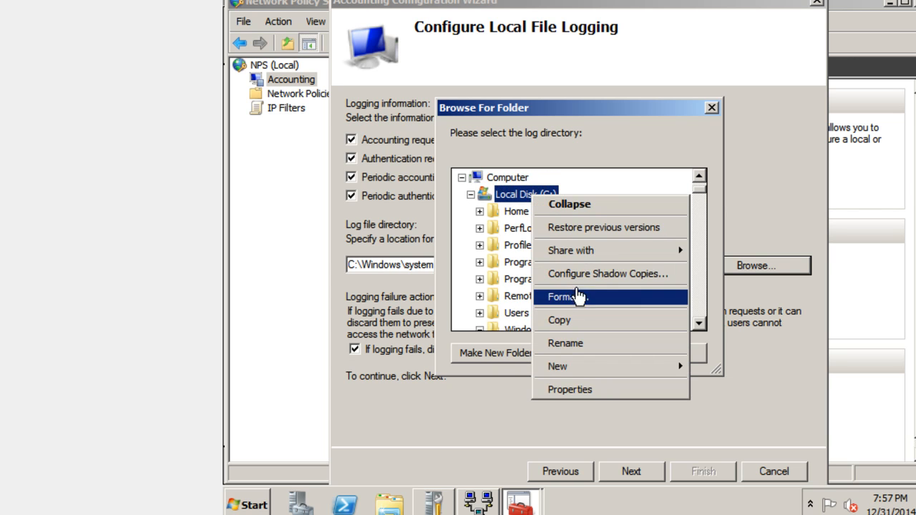
pyautogui.moveTo(618, 373)
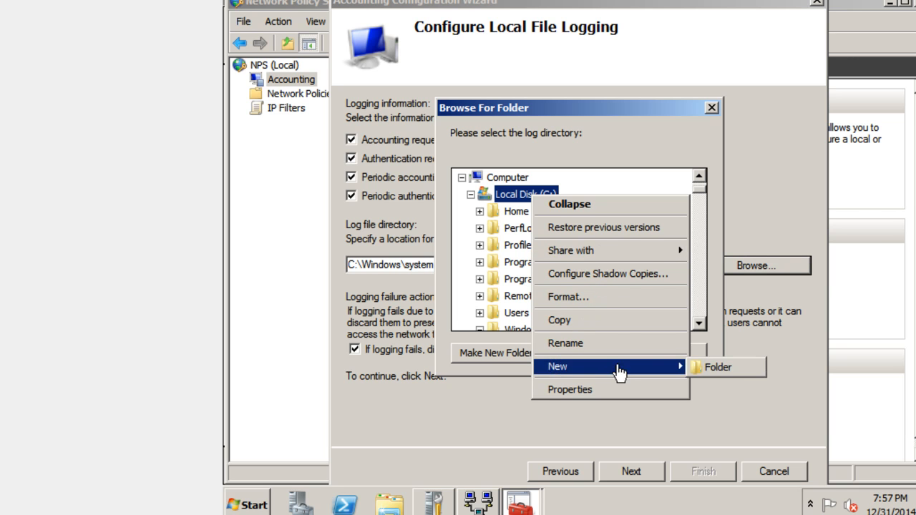
pyautogui.click(736, 372)
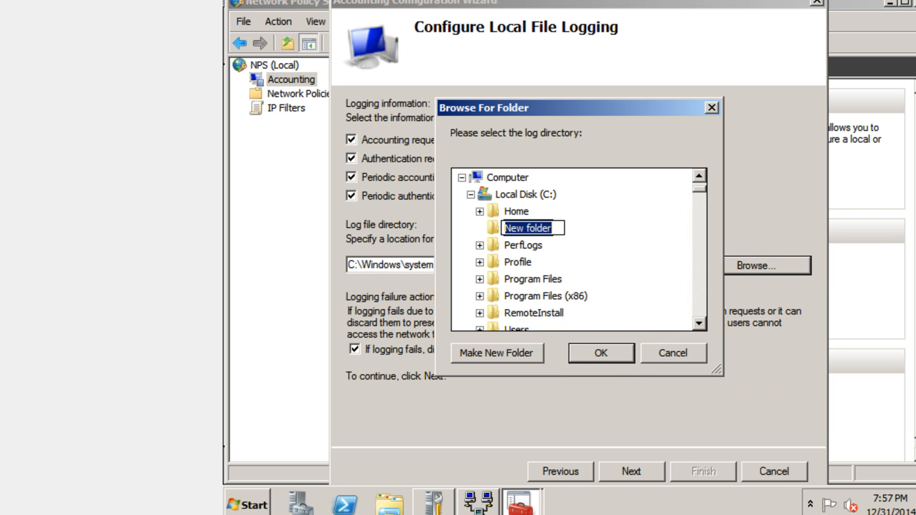
pyautogui.write('l')
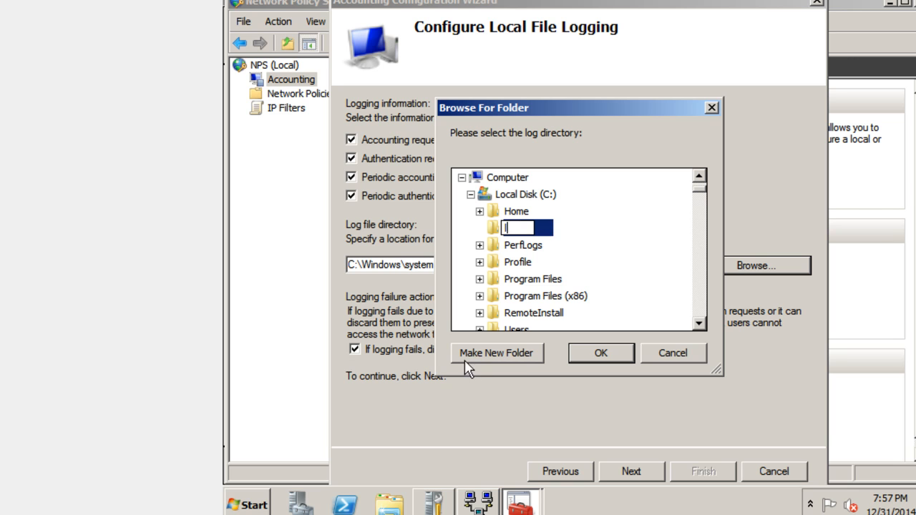
pyautogui.write('ogs')
pyautogui.press('Return')
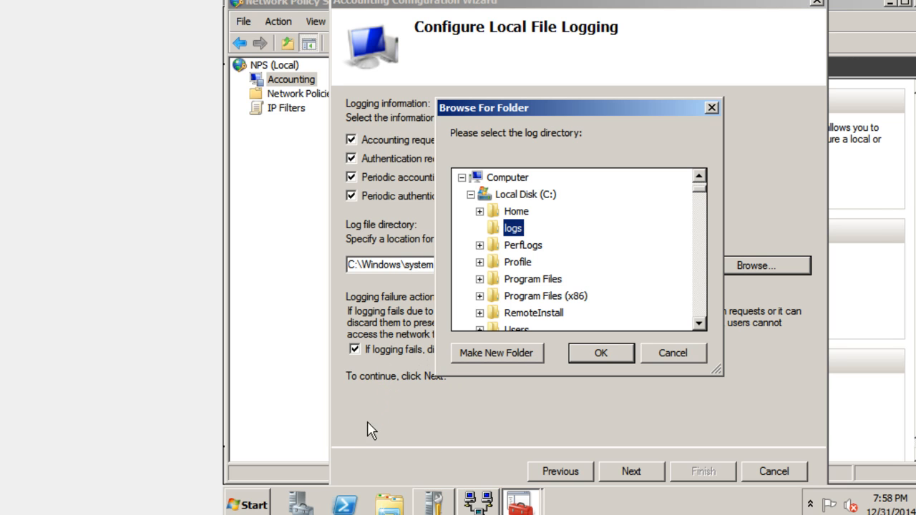
# Use C:\logs as the log file directory and complete the accounting configuration.
pyautogui.click(600, 350)
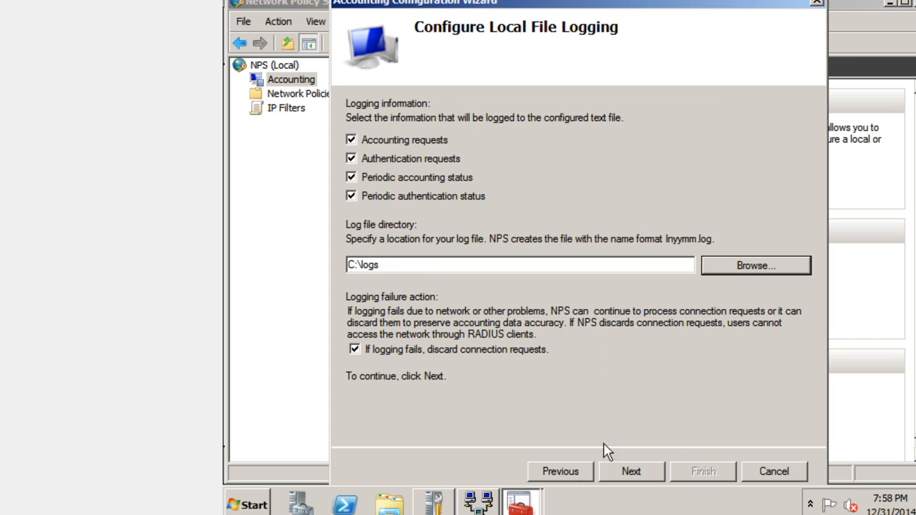
pyautogui.click(612, 479)
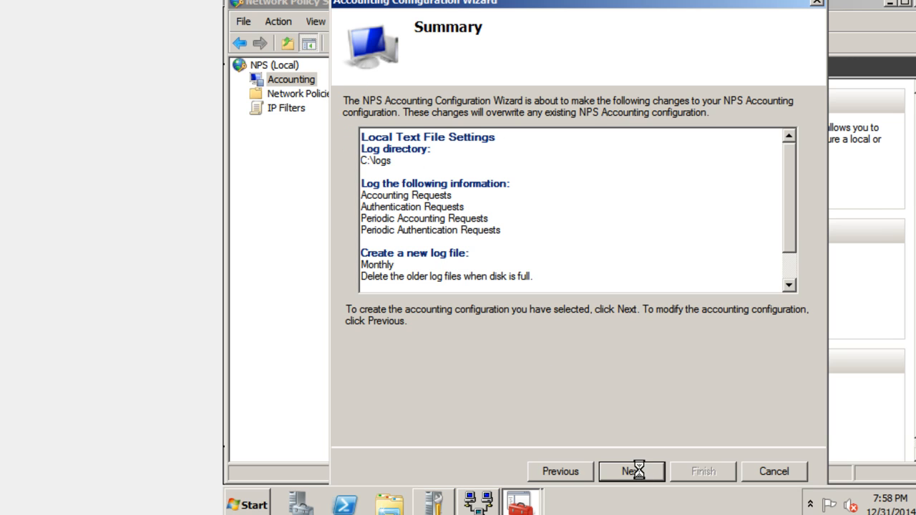
pyautogui.click(693, 471)
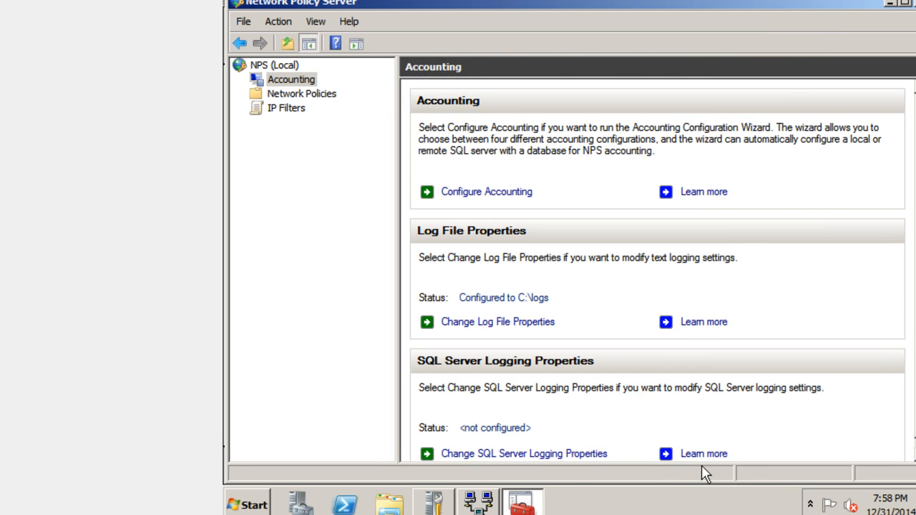